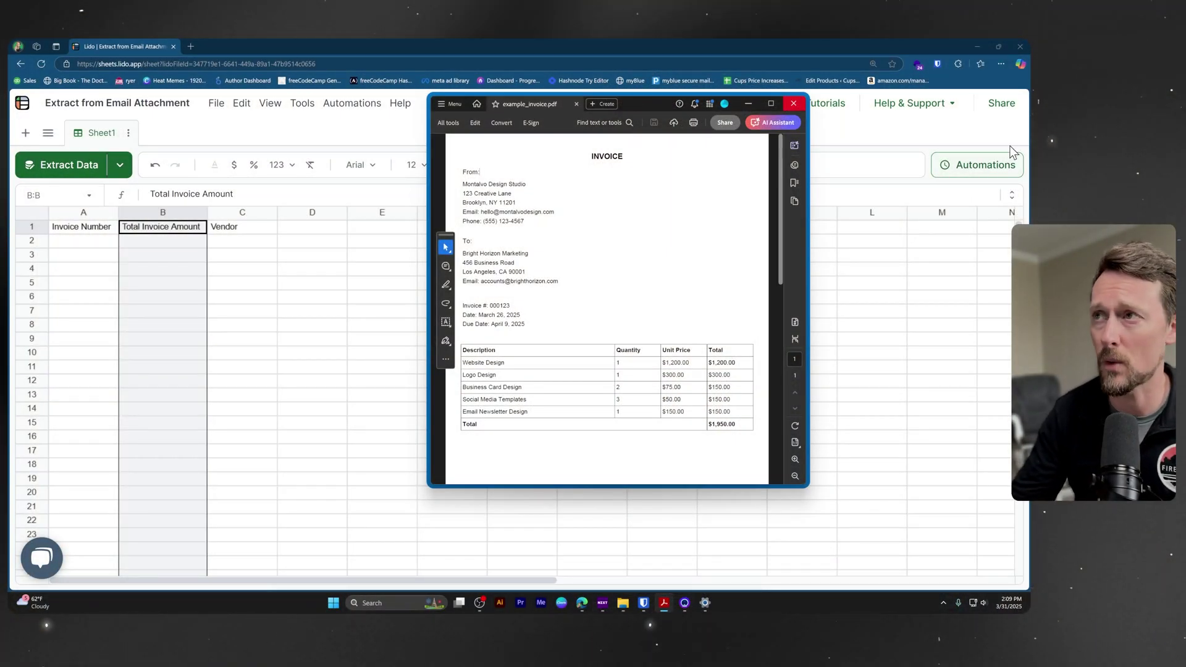
Move the Acrobat invoice window aside and bring the Gmail Sample Invoice tab beside Lido
{"action": "left_click_drag", "start_coordinate": [659, 105], "coordinate": [612, 122]}
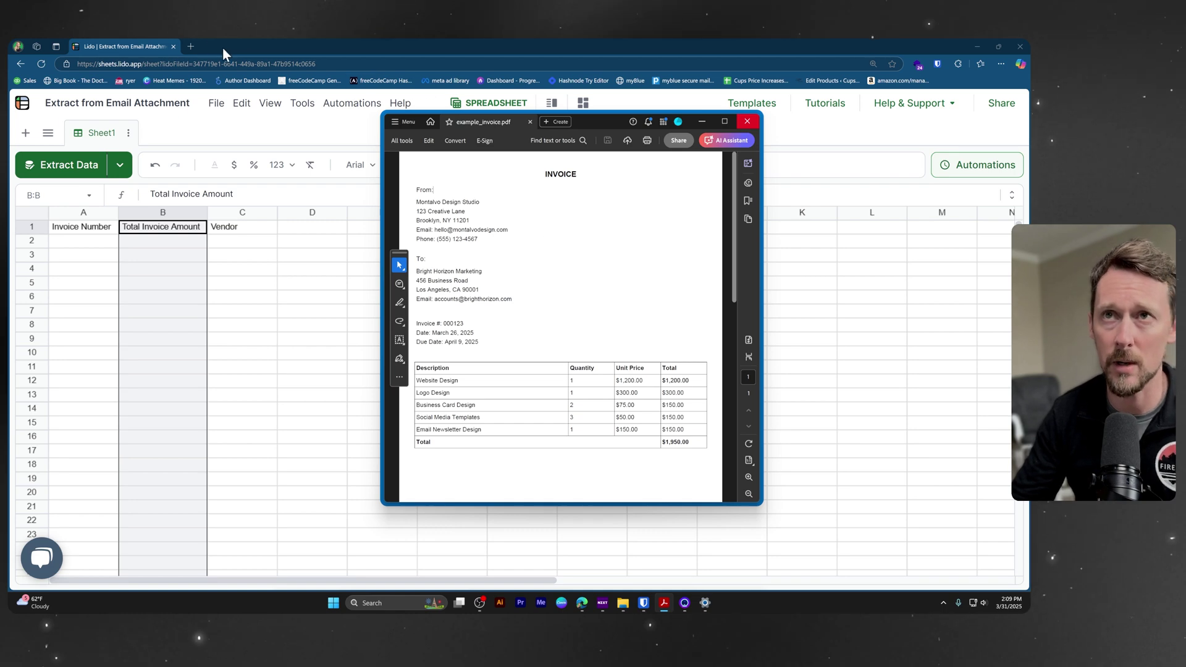
{"action": "left_click_drag", "start_coordinate": [223, 47], "coordinate": [259, 39]}
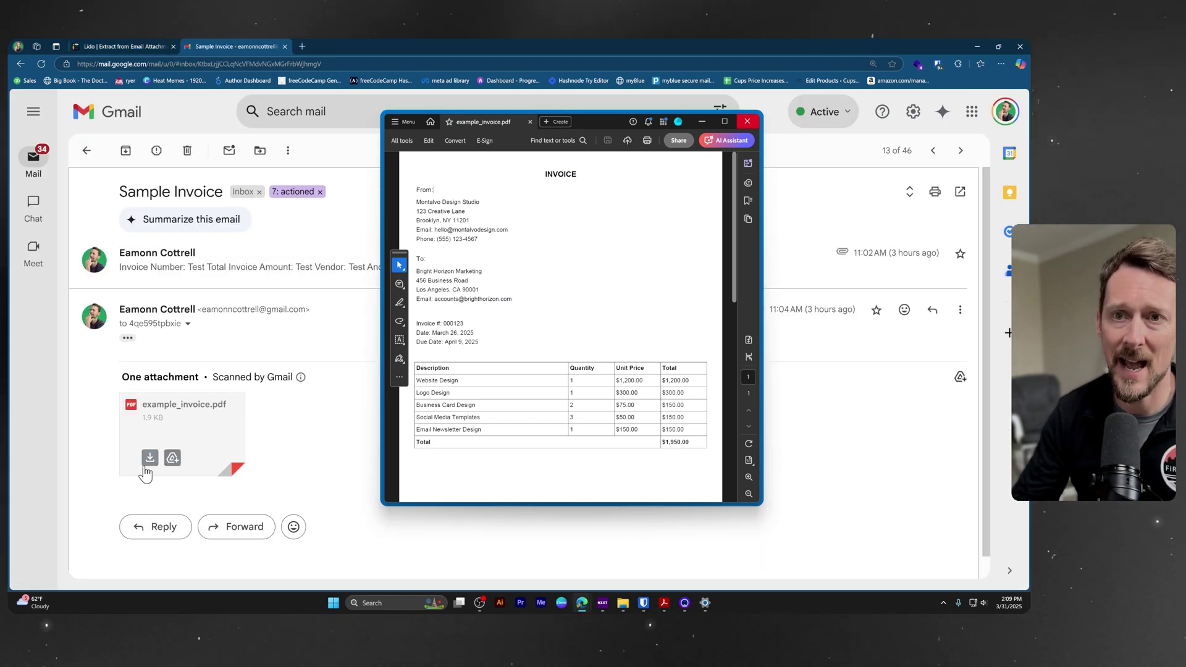
Preview the example_invoice.pdf attachment, close the Acrobat copy, and go back to the Lido sheet
{"action": "left_click", "coordinate": [172, 413]}
{"action": "left_click", "coordinate": [747, 121]}
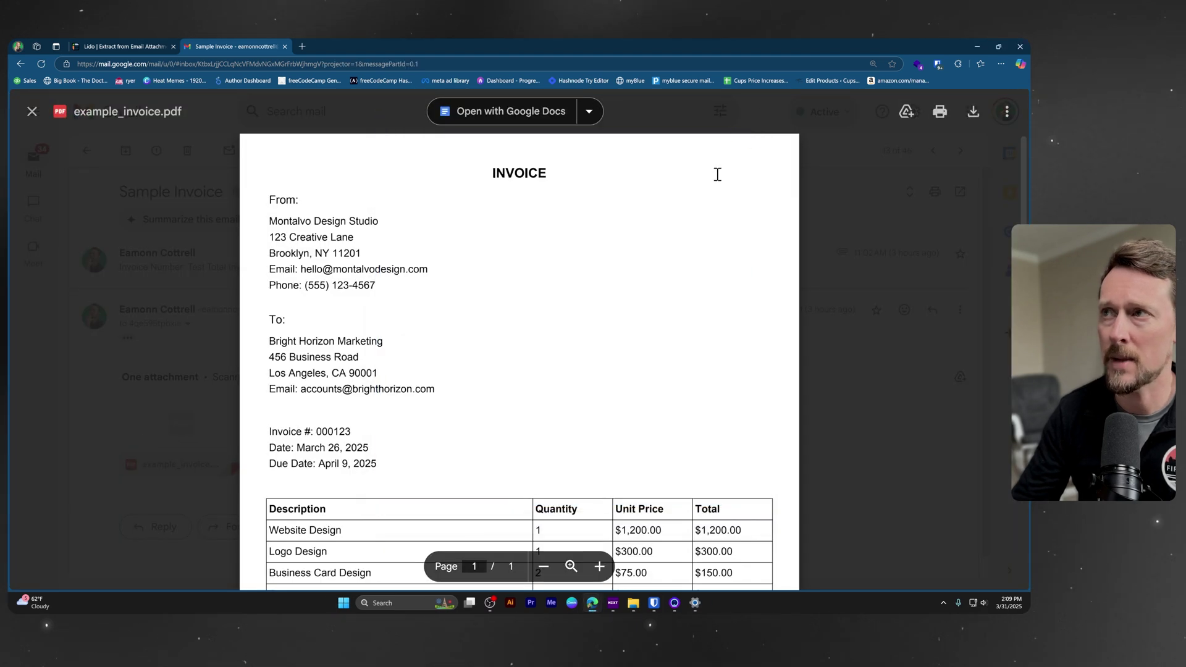
{"action": "scroll", "coordinate": [495, 319], "scroll_direction": "down", "scroll_amount": 5}
{"action": "left_click", "coordinate": [153, 269]}
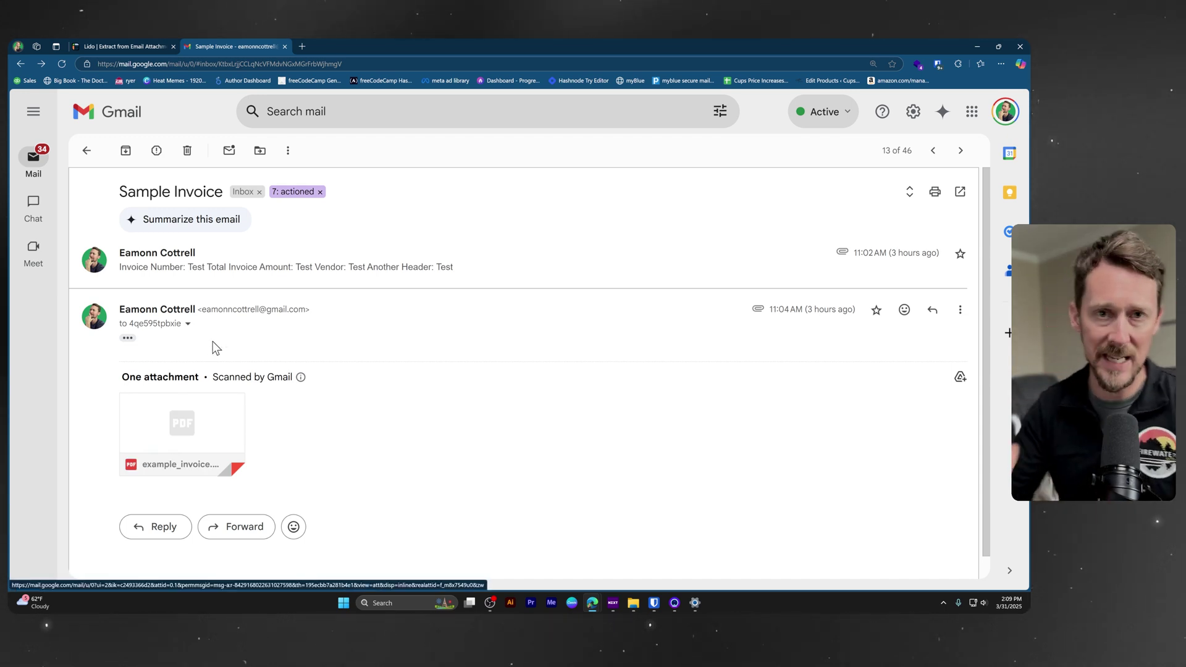
{"action": "left_click", "coordinate": [101, 42]}
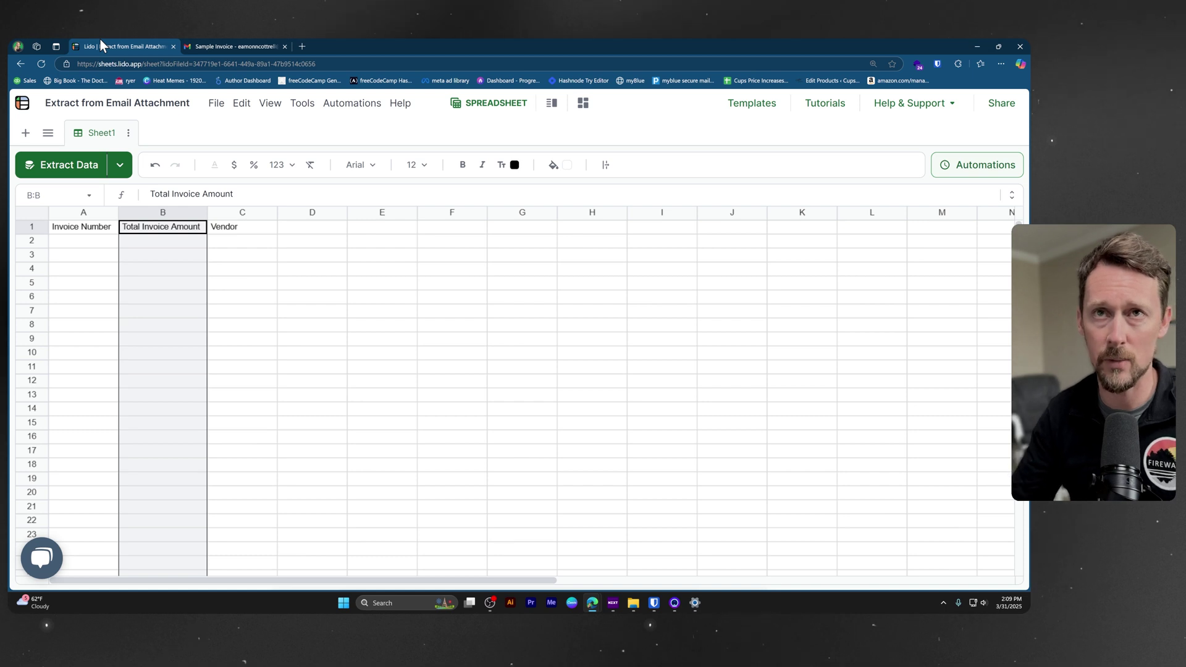
Launch Tools > Data Extractor and choose the Email import option
{"action": "left_click", "coordinate": [176, 295]}
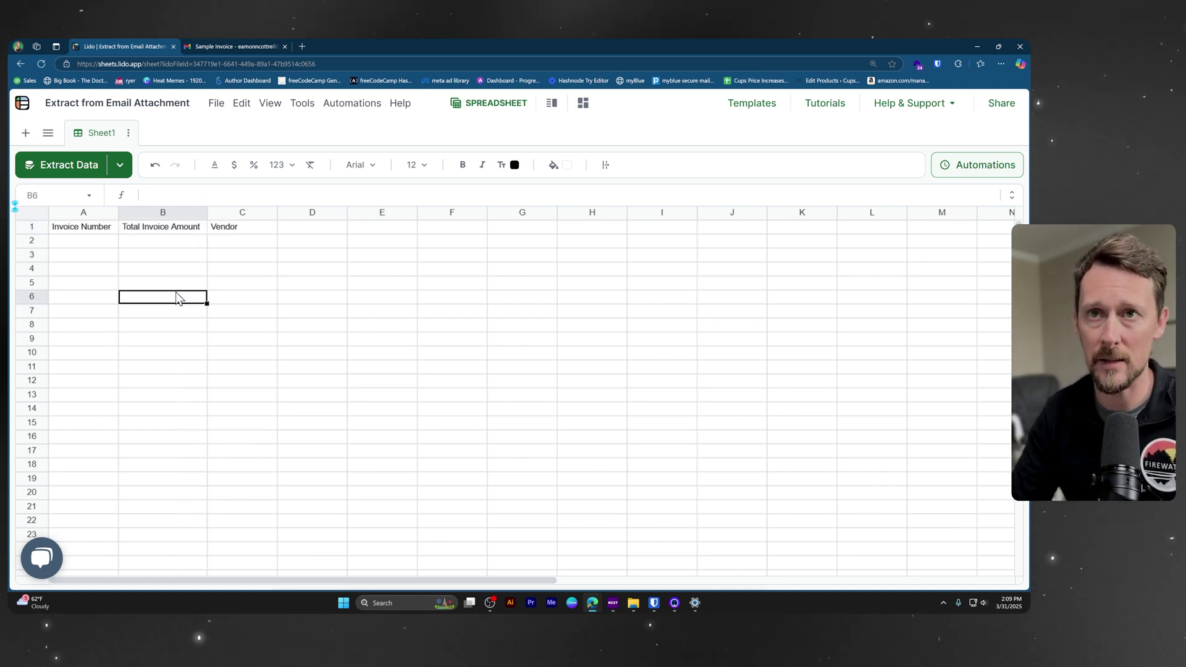
{"action": "left_click", "coordinate": [302, 103]}
{"action": "left_click", "coordinate": [310, 128]}
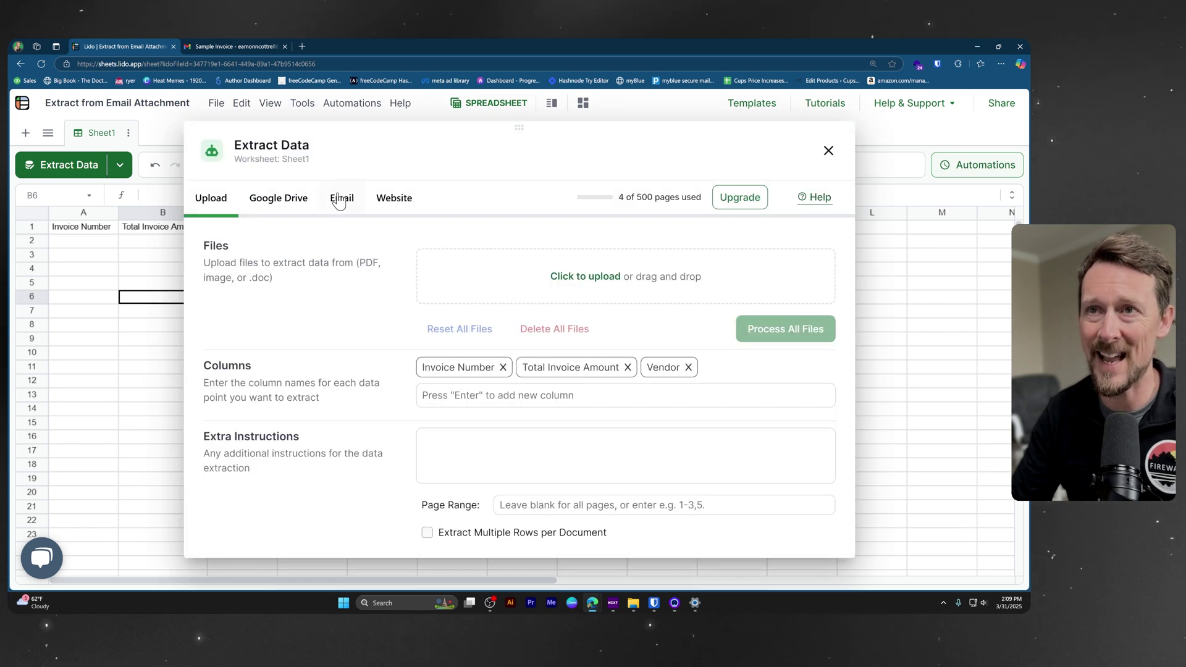
{"action": "left_click", "coordinate": [266, 213]}
{"action": "left_click", "coordinate": [342, 197]}
{"action": "left_click", "coordinate": [395, 197]}
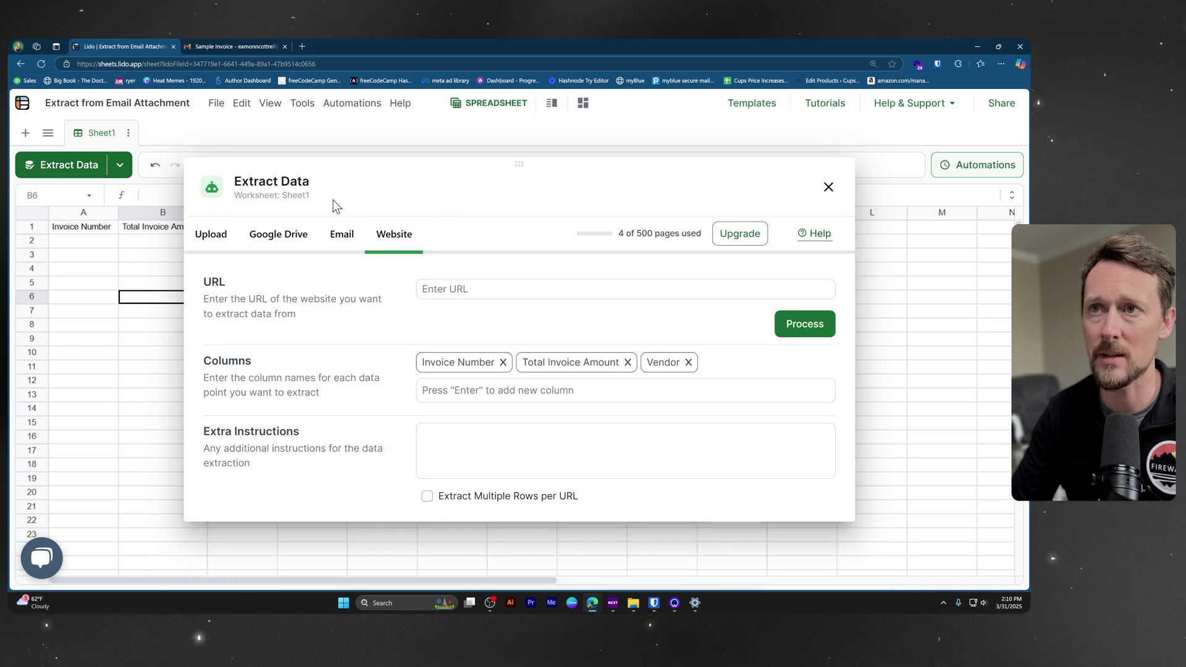
{"action": "left_click", "coordinate": [342, 234]}
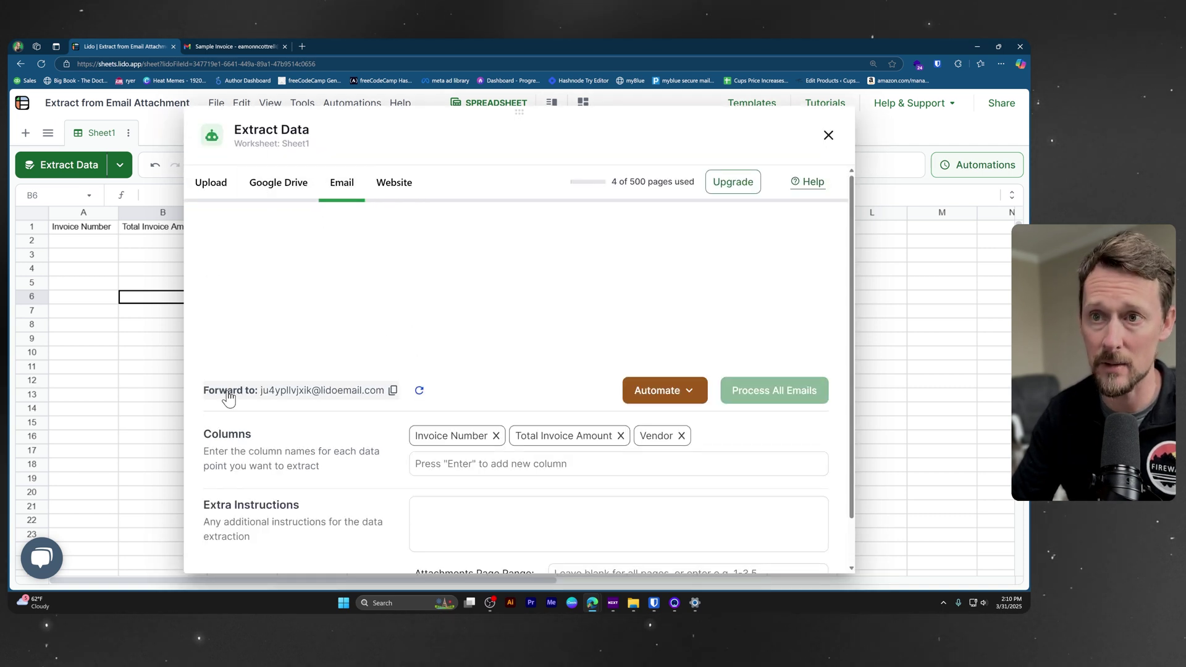
Copy the personal Lido 'Forward to' email address to the clipboard
{"action": "mouse_move", "coordinate": [243, 394]}
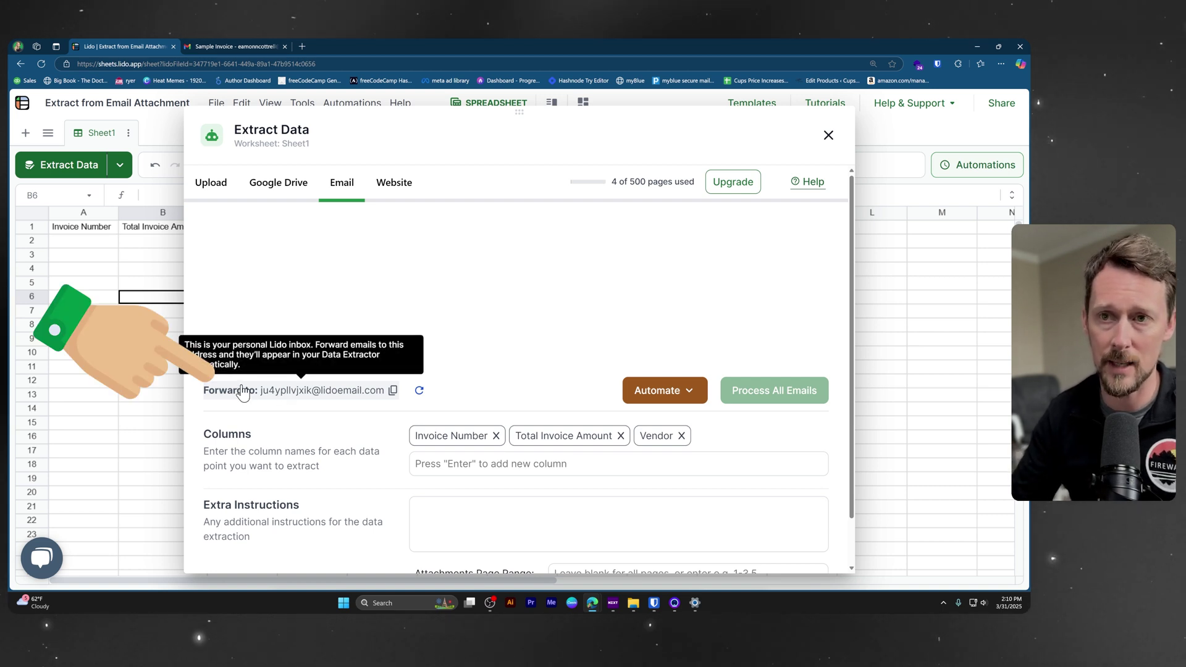
{"action": "left_click", "coordinate": [392, 390]}
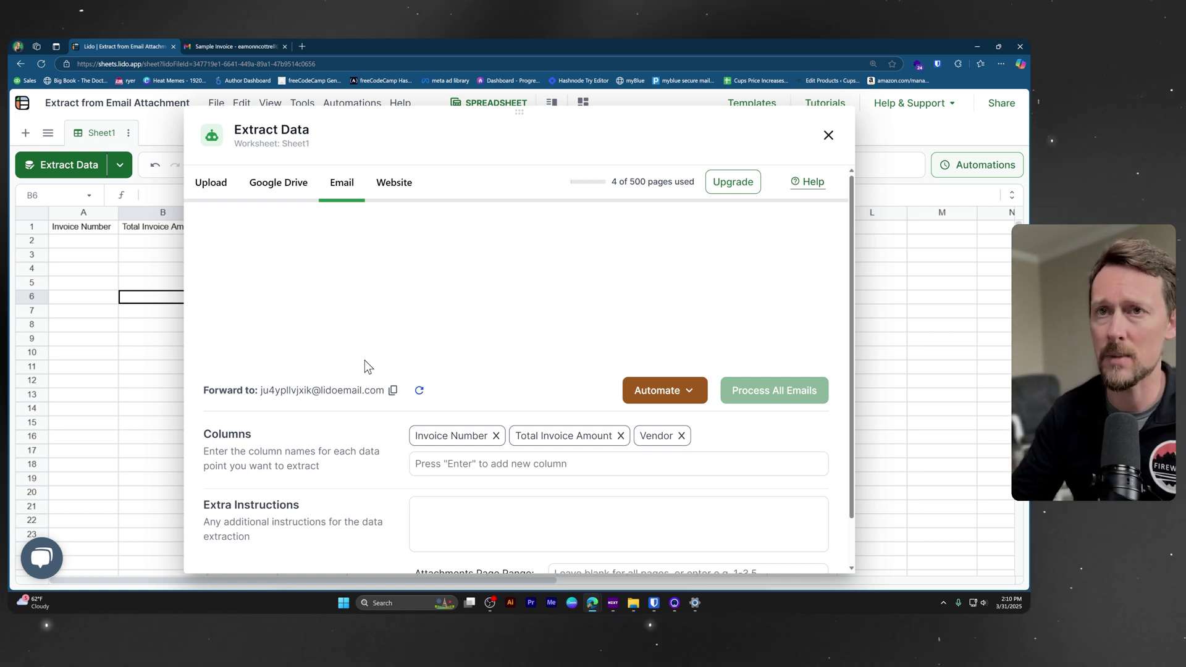
{"action": "left_click_drag", "start_coordinate": [519, 105], "coordinate": [562, 109]}
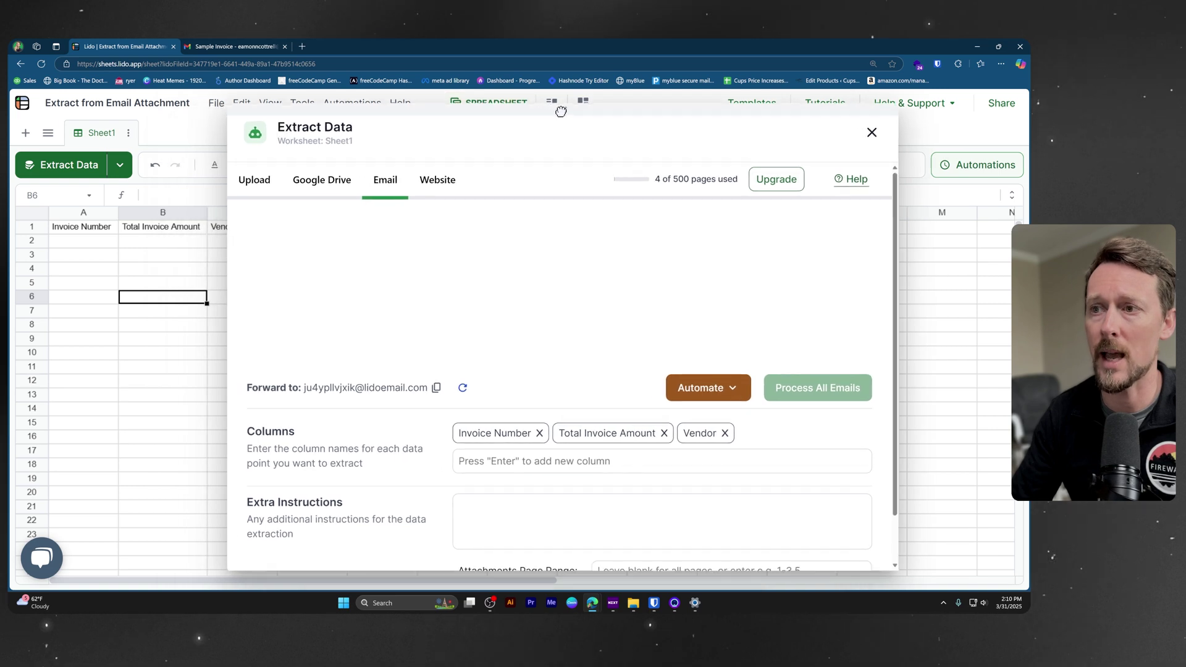
{"action": "left_click", "coordinate": [434, 388]}
Forward the Sample Invoice email to the pasted Lido address and return to the extractor
{"action": "left_click", "coordinate": [233, 46]}
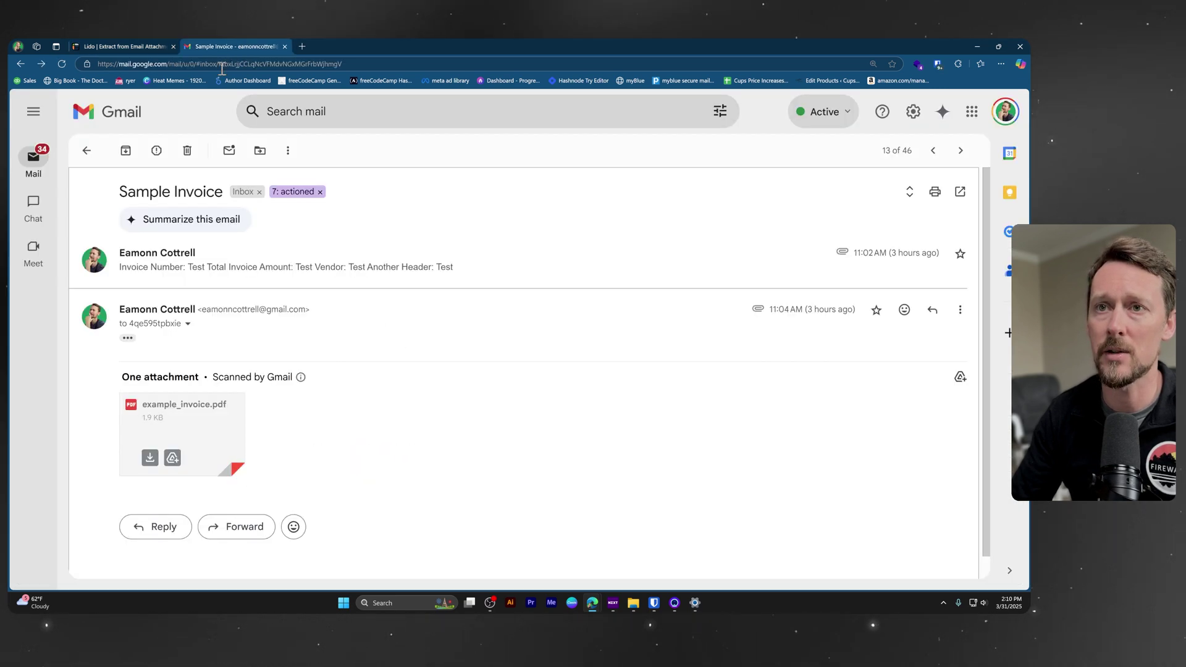
{"action": "left_click", "coordinate": [233, 527]}
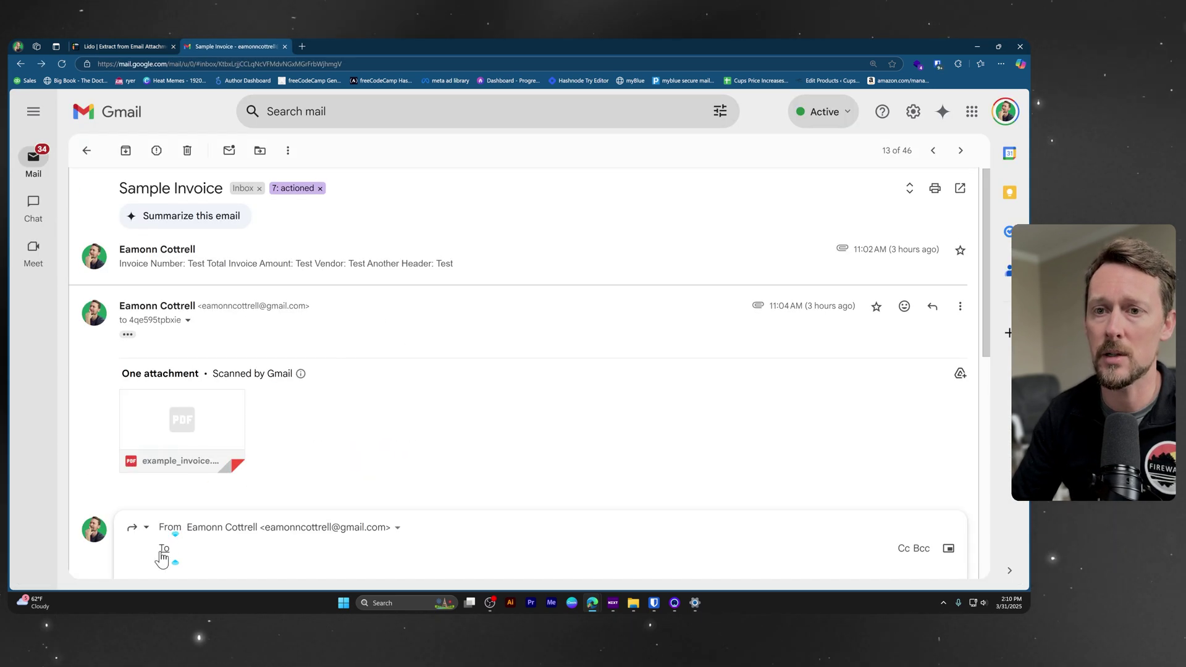
{"action": "key", "text": "ctrl+v"}
{"action": "left_click", "coordinate": [196, 442]}
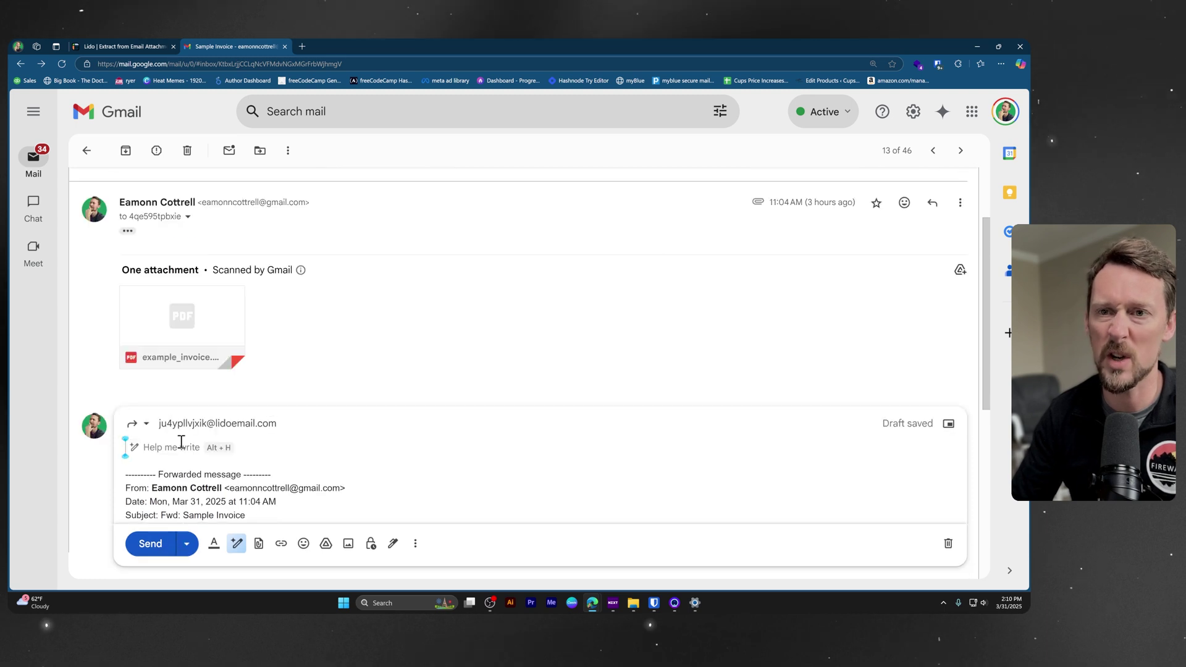
{"action": "left_click", "coordinate": [151, 544]}
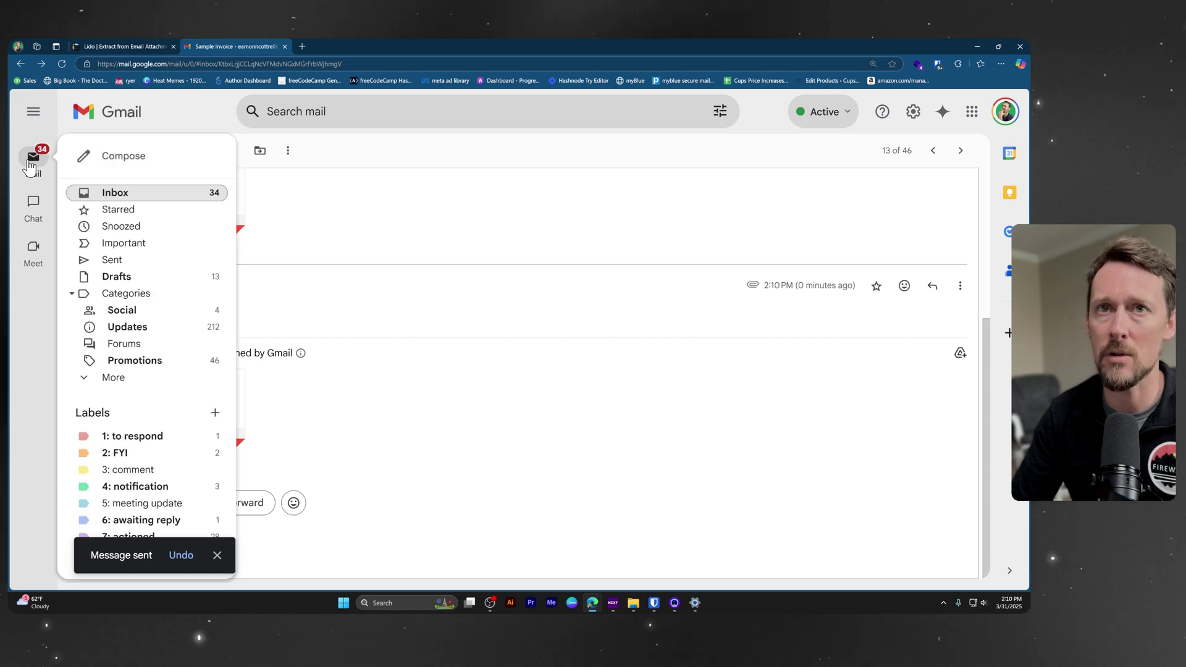
{"action": "key", "text": "ctrl+shift+Tab"}
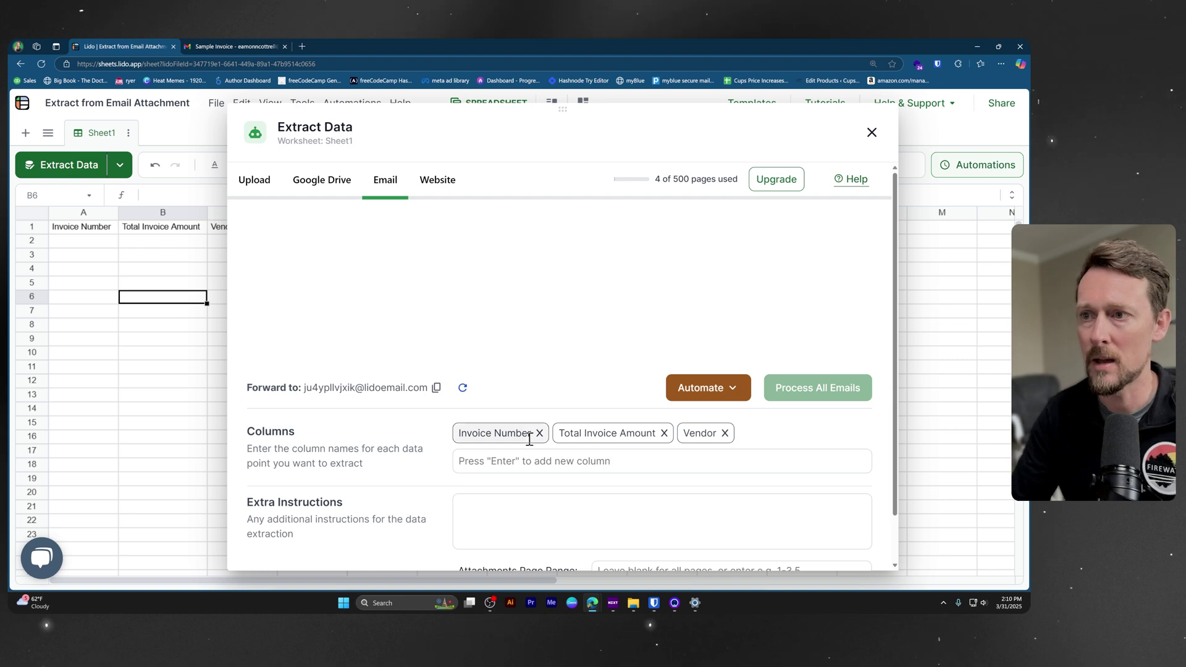
{"action": "left_click_drag", "start_coordinate": [563, 109], "coordinate": [622, 122]}
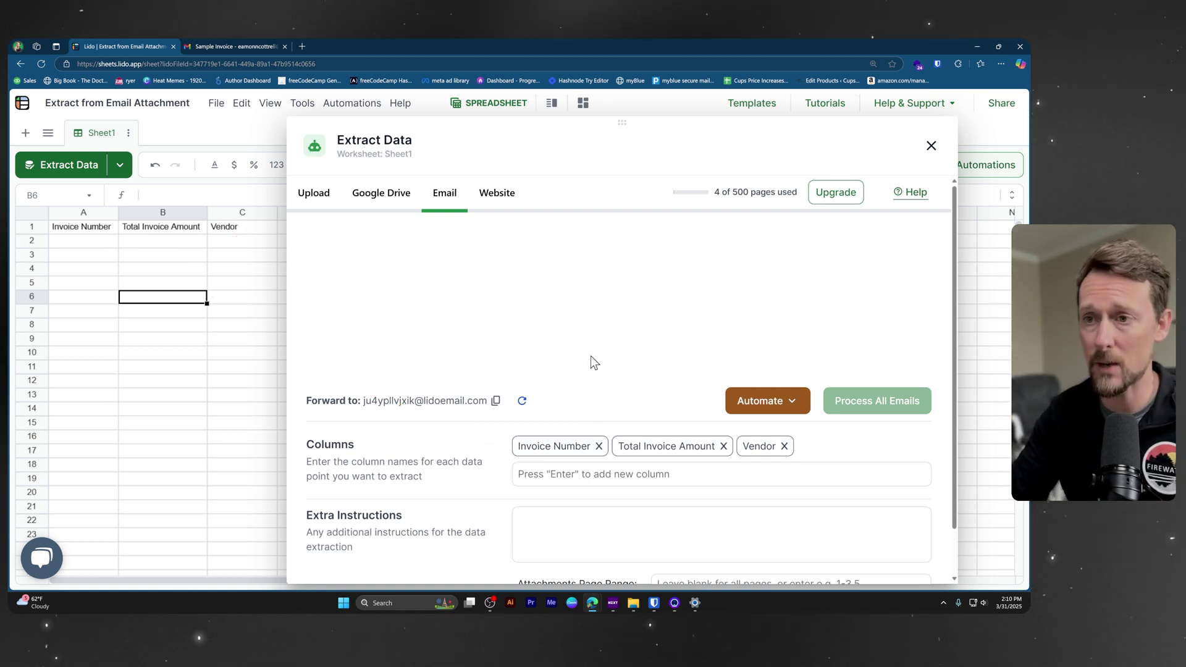
{"action": "left_click", "coordinate": [625, 475]}
{"action": "type", "text": "new"}
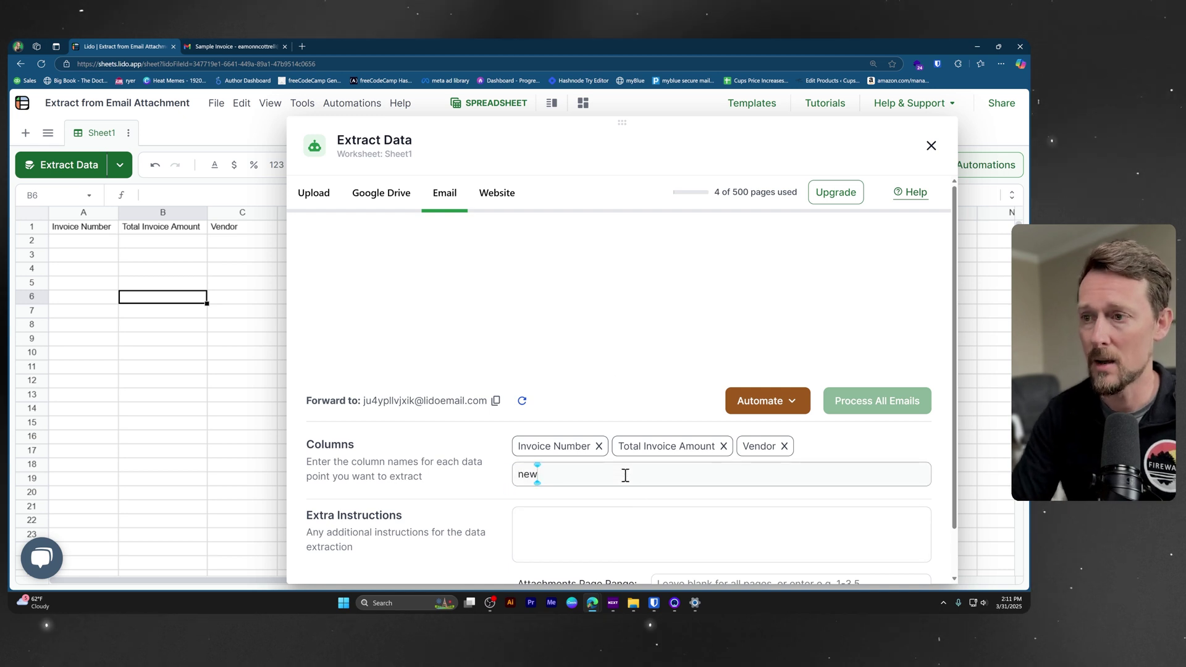
{"action": "type", "text": " column"}
{"action": "key", "text": "Return"}
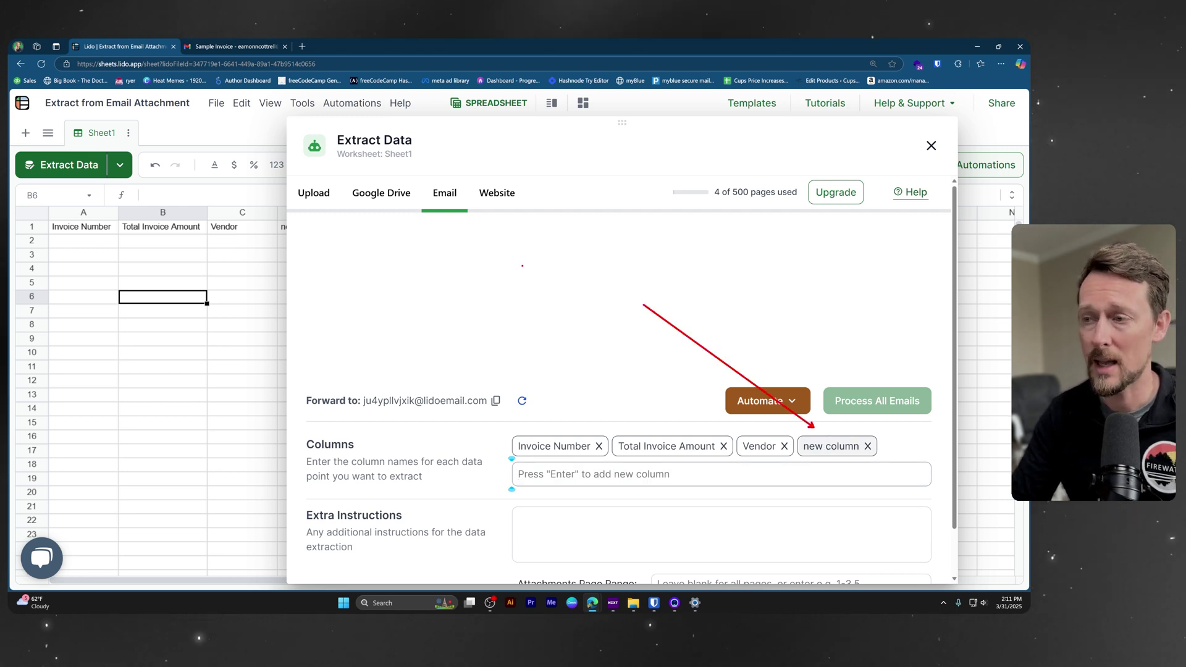
{"action": "left_click", "coordinate": [867, 446]}
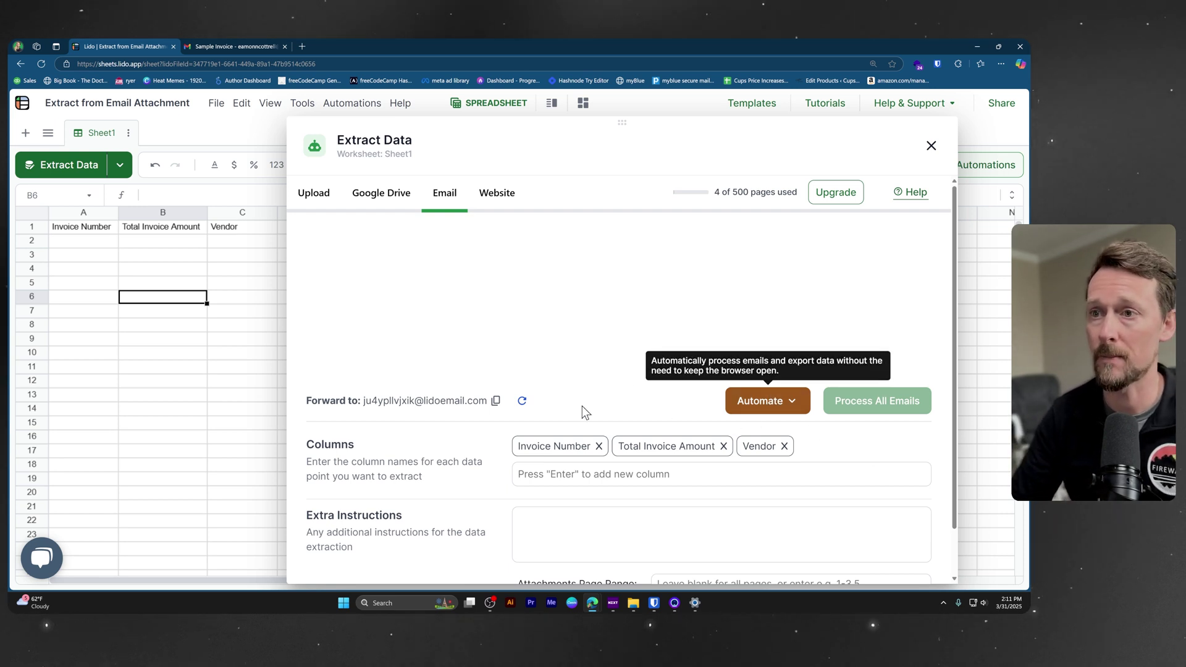
Refetch the Lido inbox so the forwarded Sample Invoice email is listed, then view it in Gmail
{"action": "left_click", "coordinate": [522, 402]}
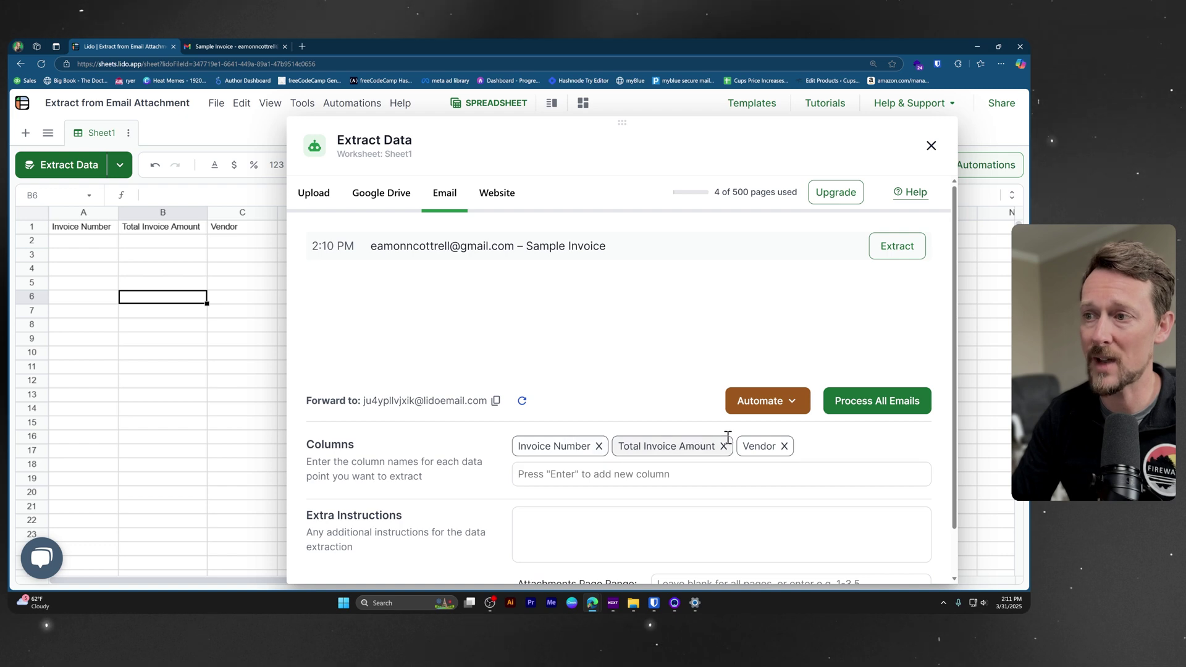
{"action": "left_click", "coordinate": [228, 47]}
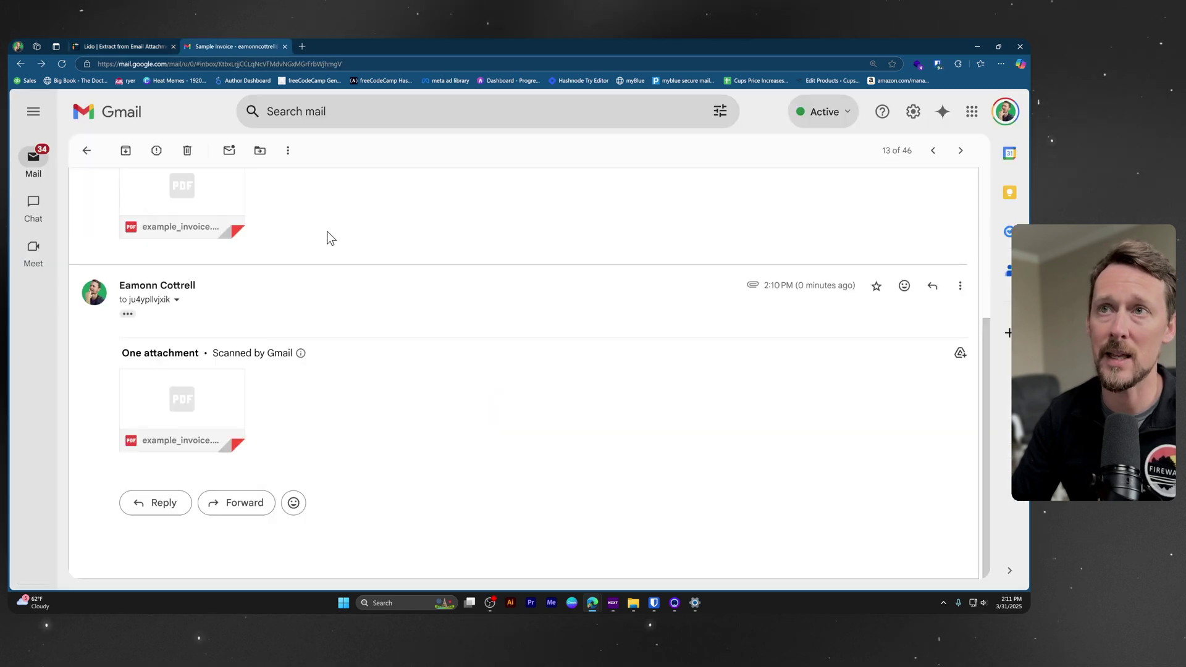
Preview the forwarded invoice PDF to confirm the $1,950.00 total, then return to Lido
{"action": "left_click", "coordinate": [214, 387]}
{"action": "scroll", "coordinate": [398, 333], "scroll_direction": "down", "scroll_amount": 2}
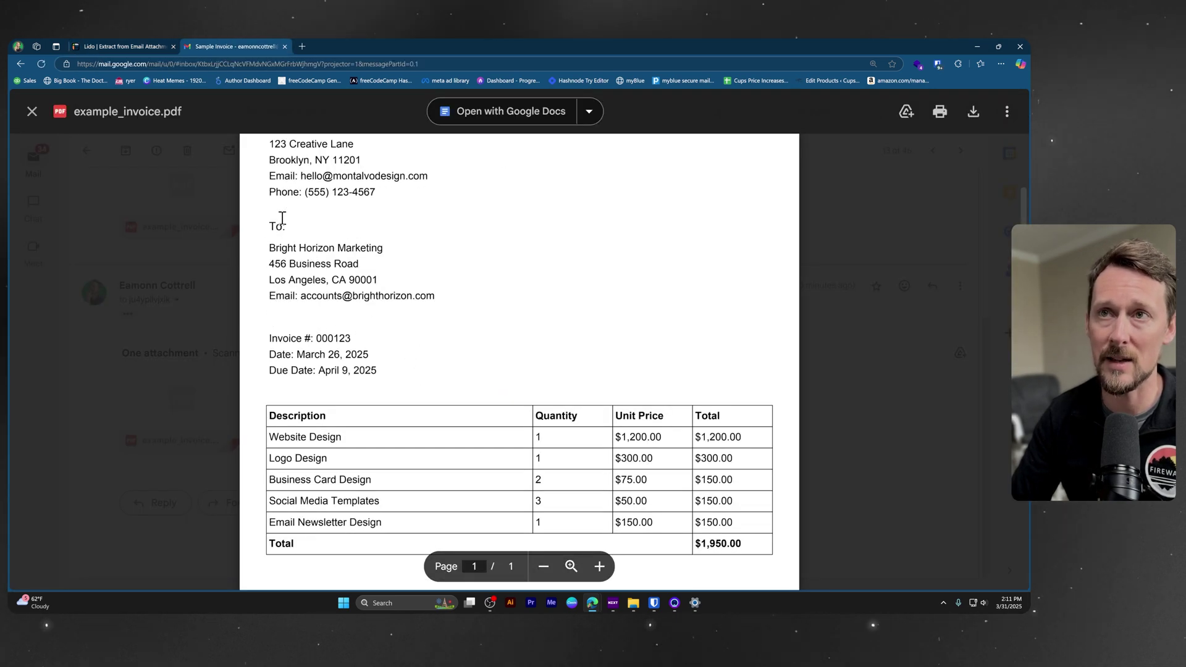
{"action": "scroll", "coordinate": [282, 218], "scroll_direction": "up", "scroll_amount": 2}
{"action": "left_click_drag", "start_coordinate": [269, 230], "coordinate": [426, 231]}
{"action": "scroll", "coordinate": [432, 439], "scroll_direction": "down", "scroll_amount": 2}
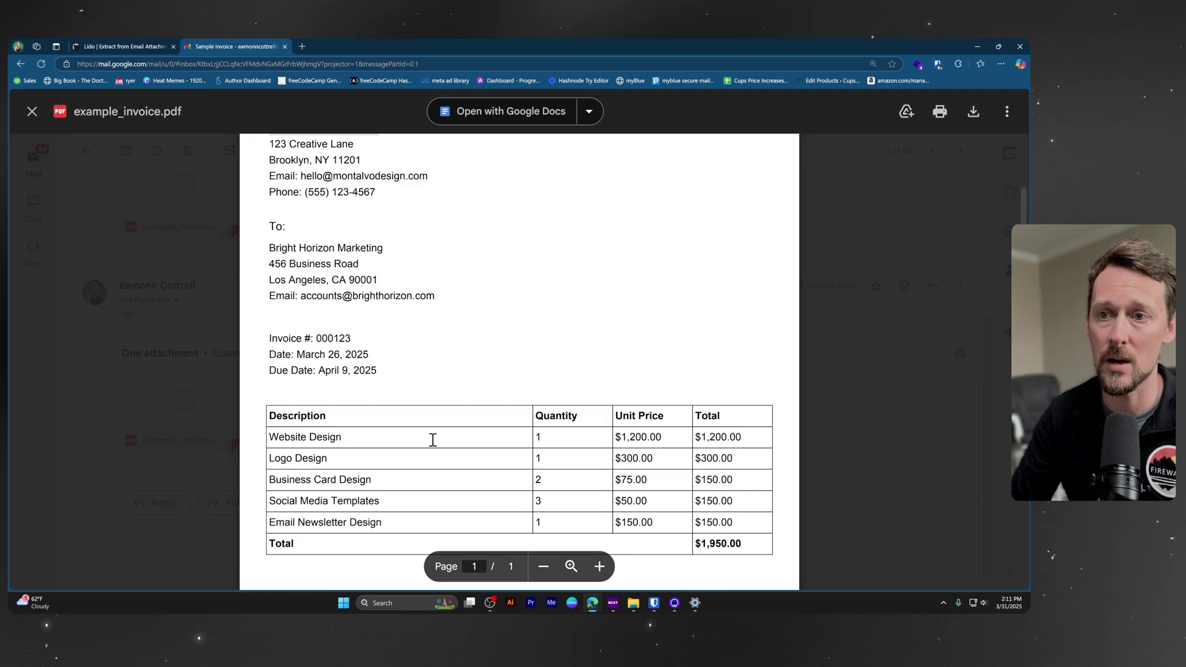
{"action": "scroll", "coordinate": [603, 439], "scroll_direction": "down", "scroll_amount": 2}
{"action": "double_click", "coordinate": [712, 446]}
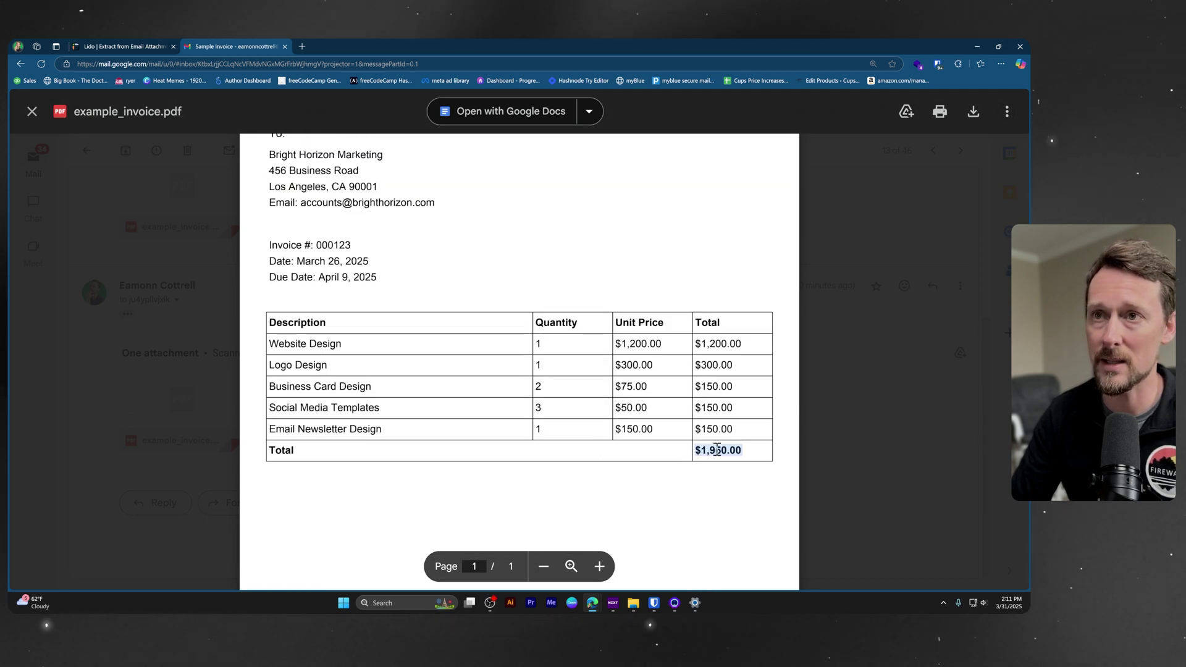
{"action": "key", "text": "Escape"}
{"action": "key", "text": "ctrl+Tab"}
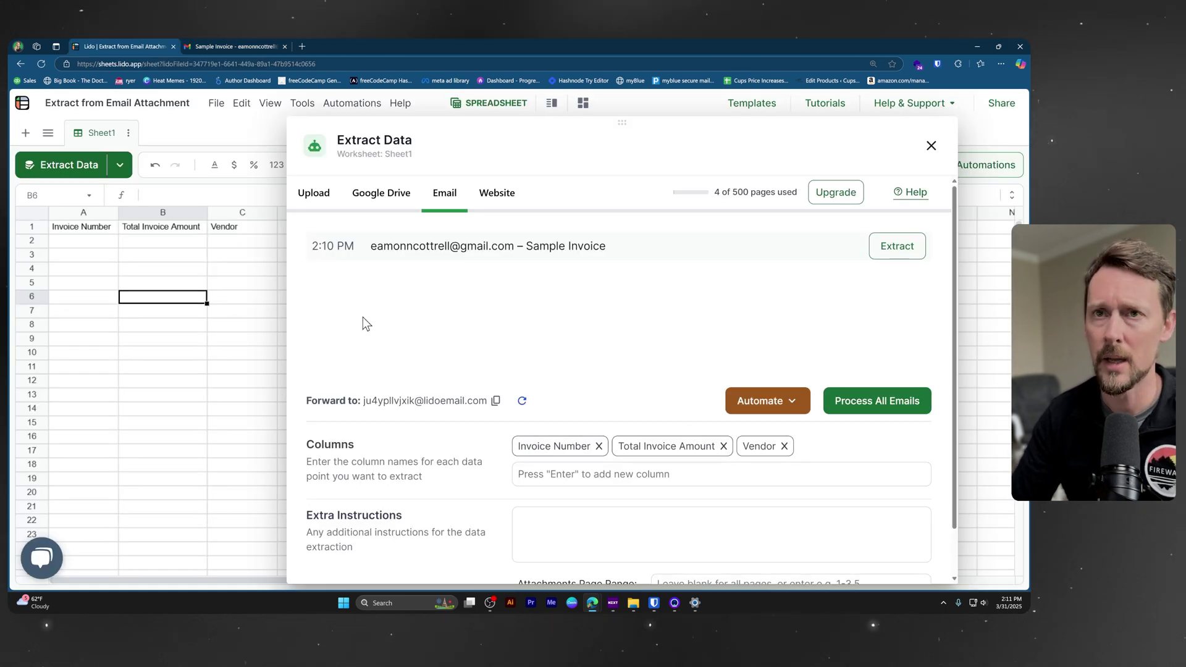
Select cell A2 and add extra instructions to extract the PDF attachment data matching the columns
{"action": "left_click", "coordinate": [94, 241]}
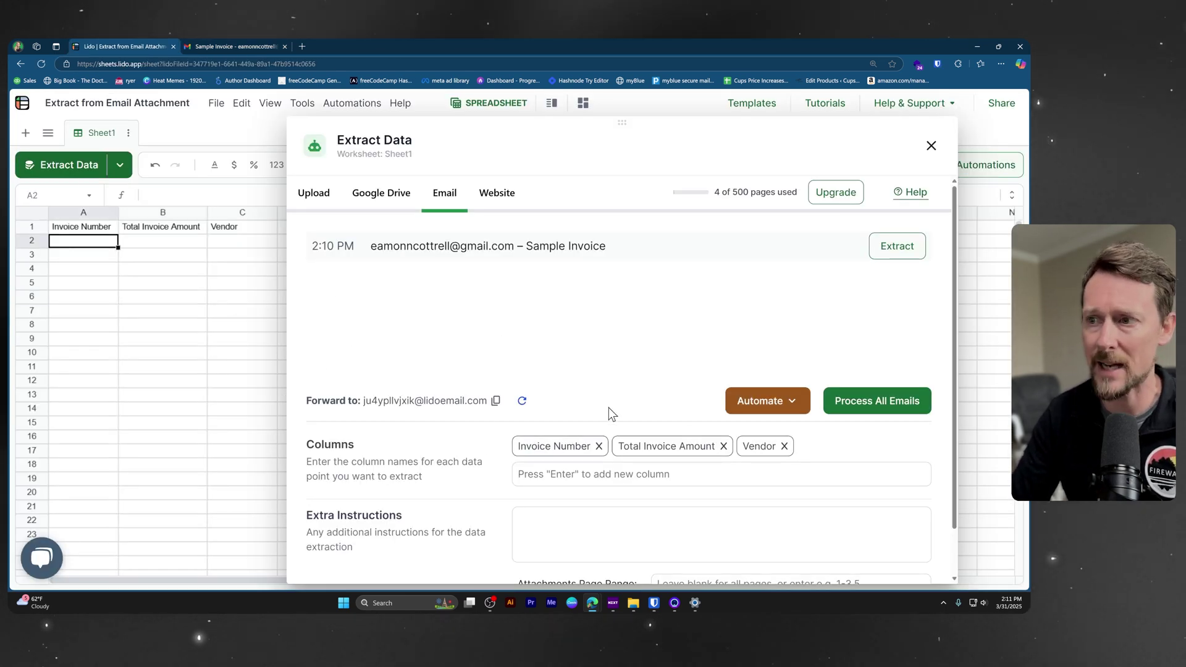
{"action": "scroll", "coordinate": [609, 408], "scroll_direction": "down", "scroll_amount": 1}
{"action": "left_click", "coordinate": [607, 469]}
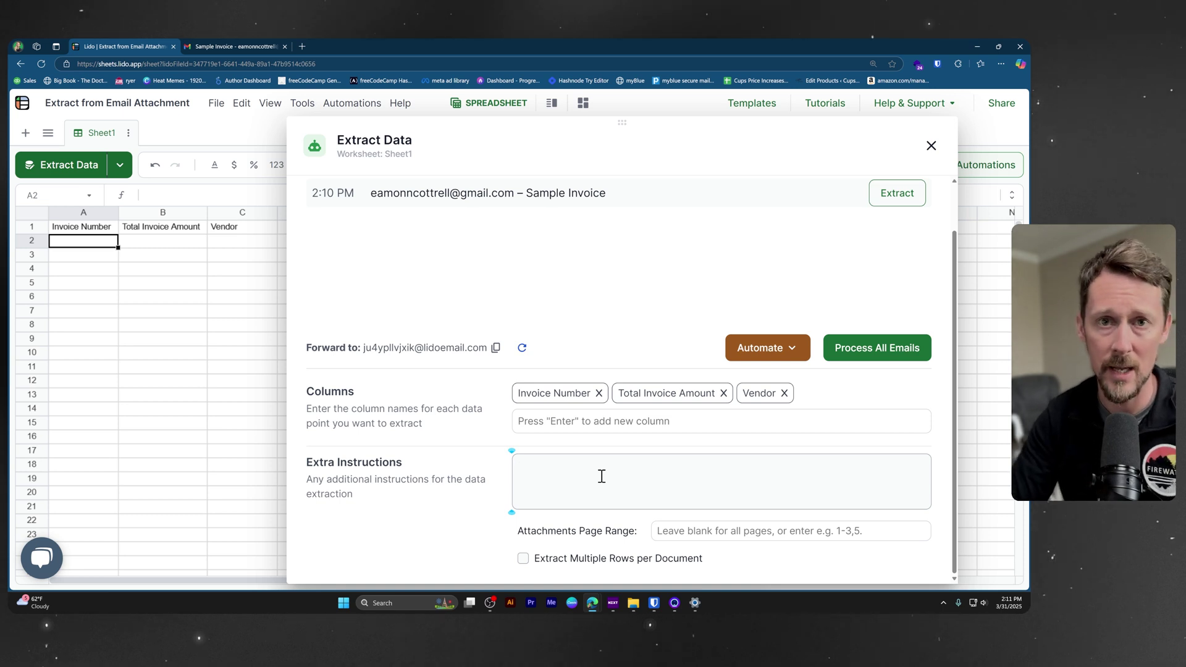
{"action": "type", "text": "Extract data from the pdf attachment that corresponds to the above columns."}
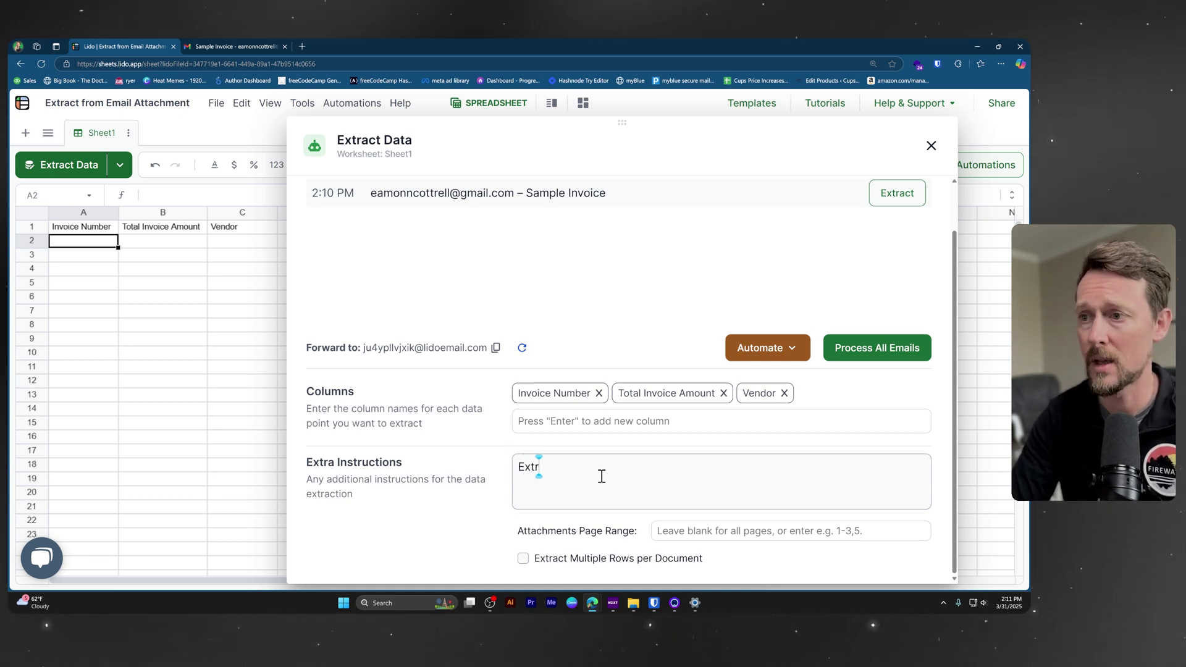
Extract the Sample Invoice email into row 2: 123, $1,950.00, Montalvo Design Studio
{"action": "left_click", "coordinate": [898, 204]}
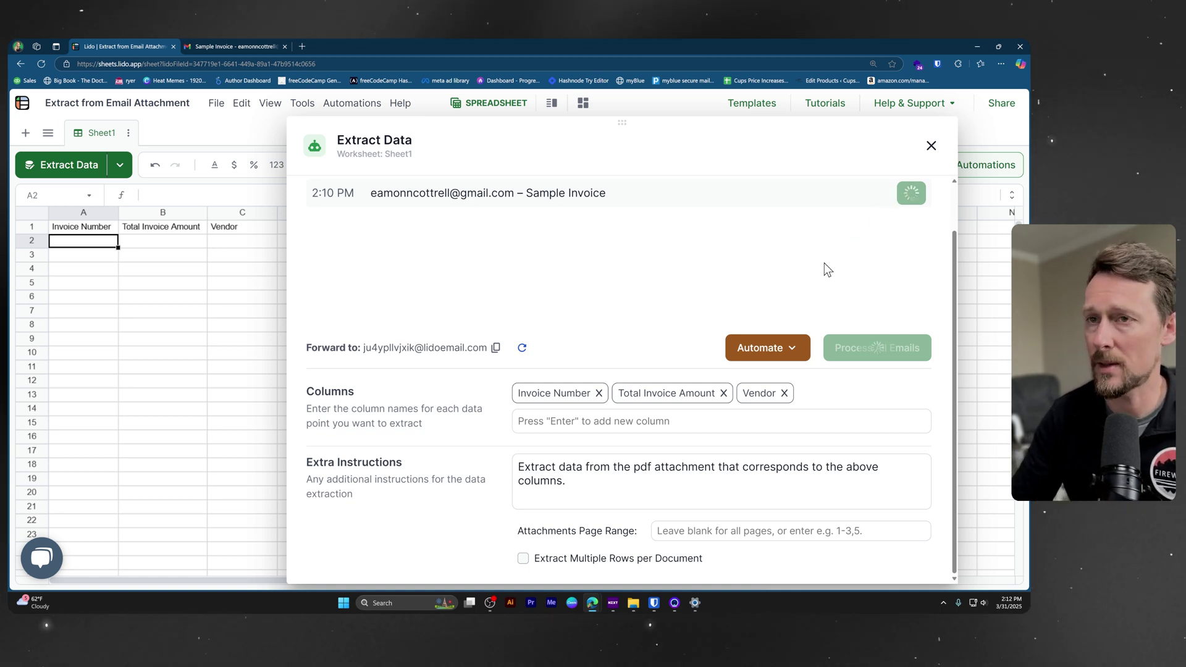
{"action": "left_click", "coordinate": [179, 244]}
{"action": "left_click", "coordinate": [248, 242]}
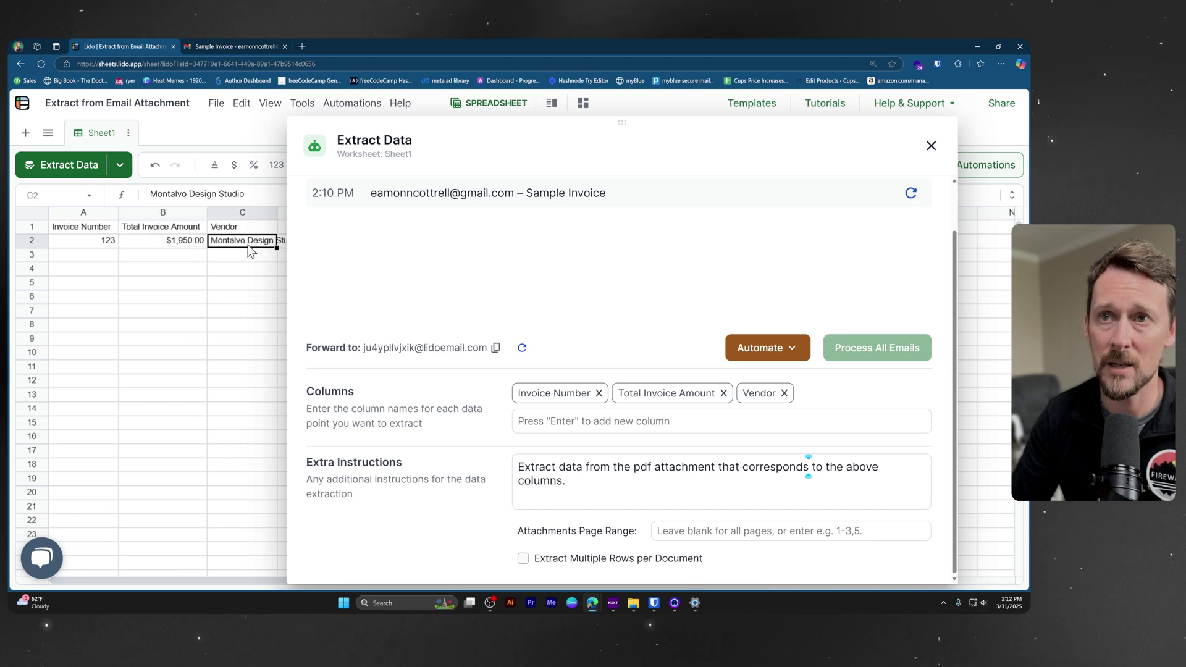
{"action": "left_click", "coordinate": [239, 42]}
{"action": "left_click", "coordinate": [202, 391]}
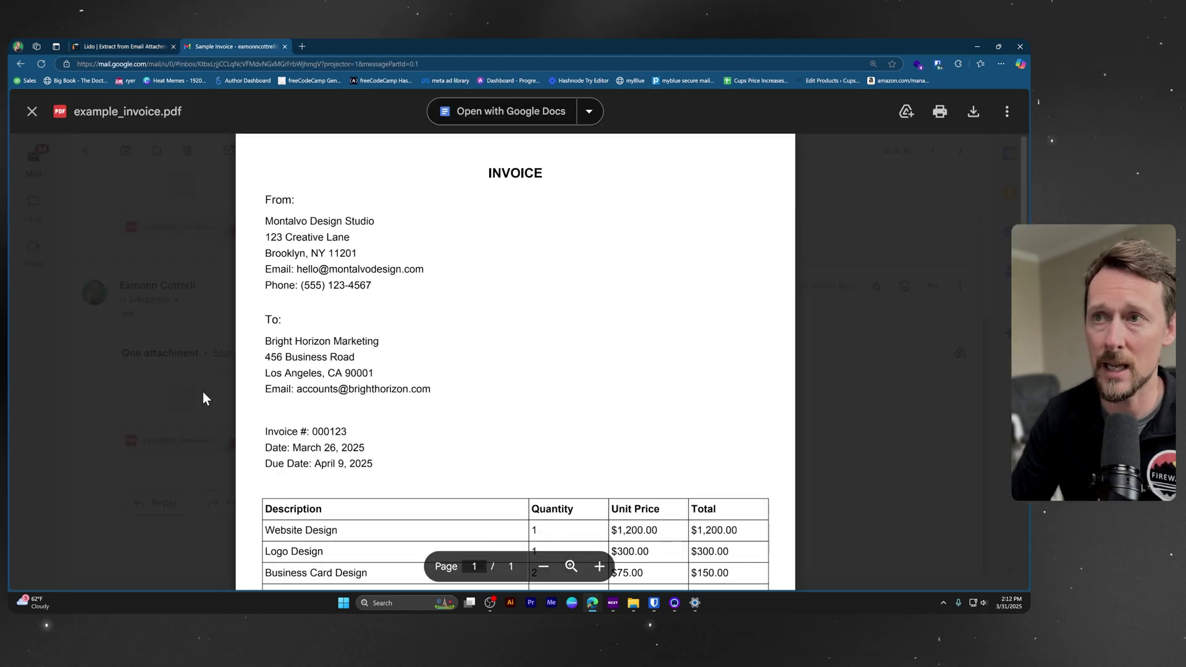
{"action": "left_click_drag", "start_coordinate": [270, 221], "coordinate": [379, 222]}
{"action": "scroll", "coordinate": [402, 355], "scroll_direction": "down", "scroll_amount": 3}
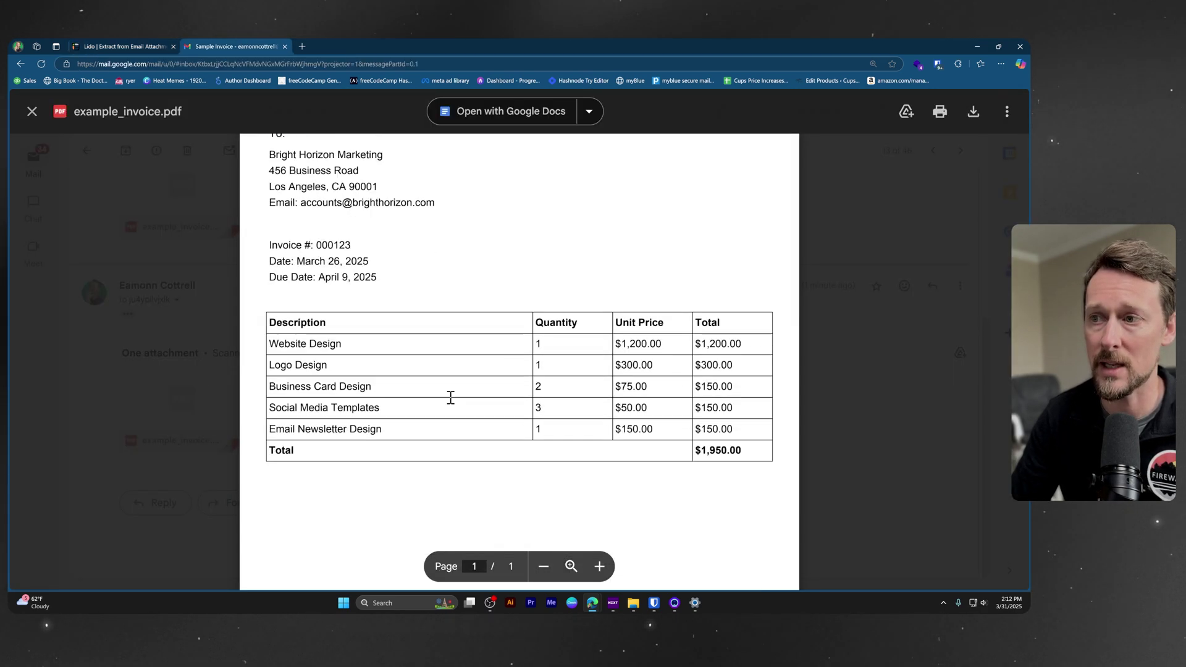
{"action": "scroll", "coordinate": [667, 435], "scroll_direction": "up", "scroll_amount": 2}
{"action": "scroll", "coordinate": [370, 297], "scroll_direction": "down", "scroll_amount": 1}
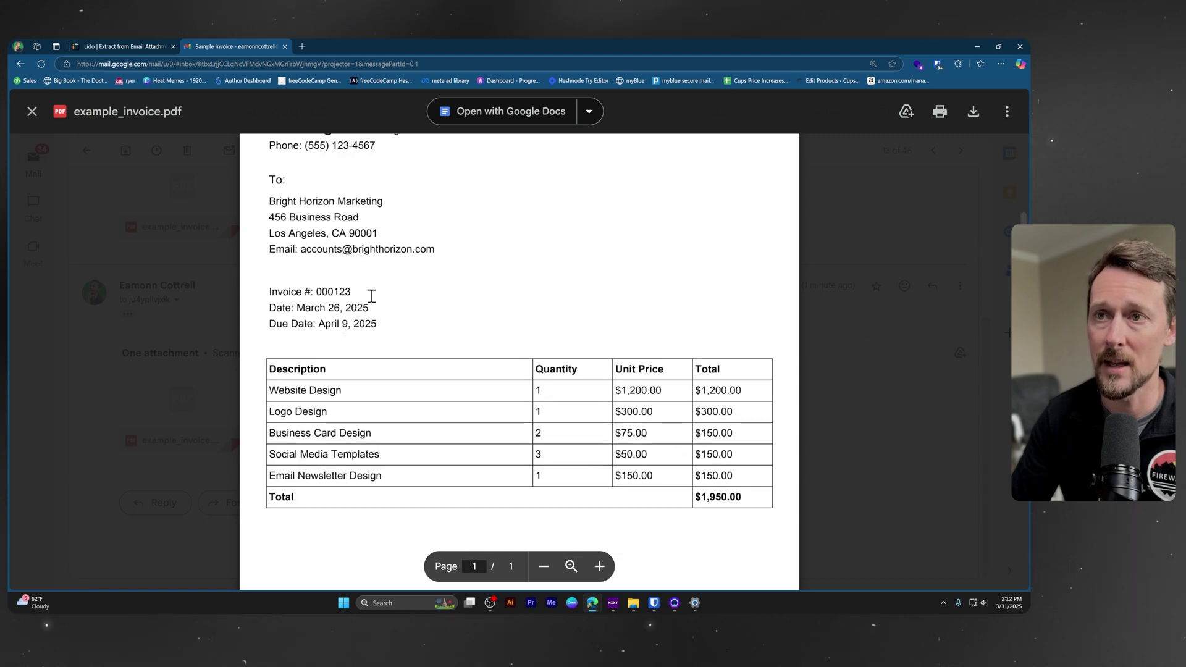
{"action": "left_click_drag", "start_coordinate": [369, 292], "coordinate": [253, 306]}
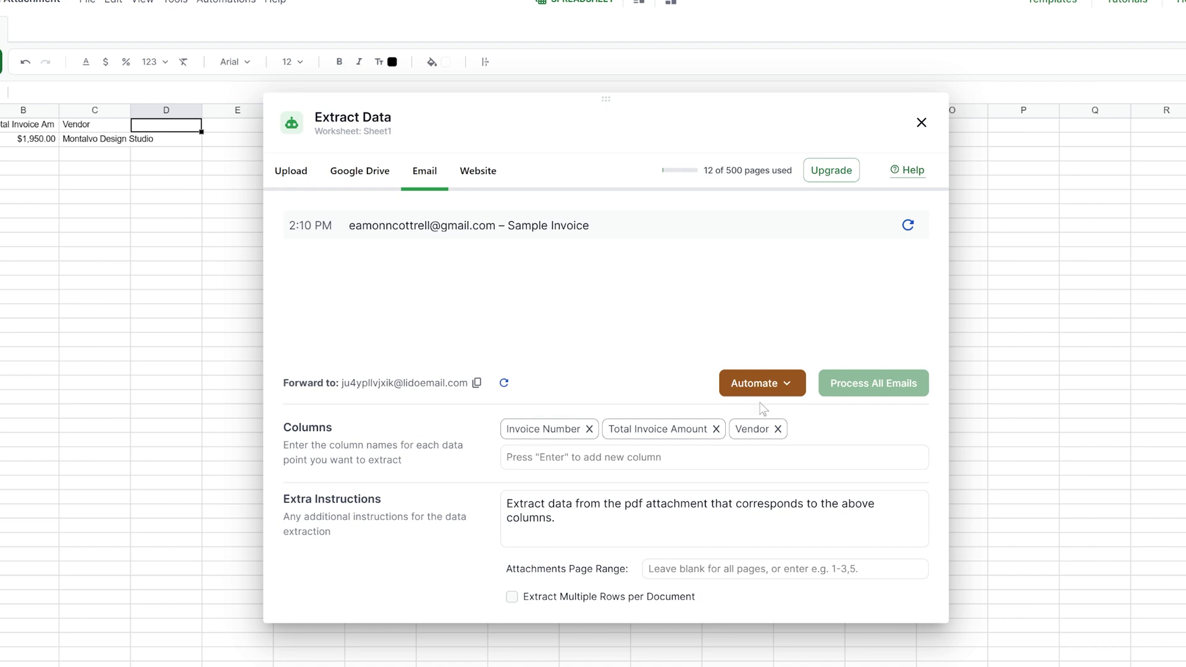
{"action": "left_click", "coordinate": [764, 388]}
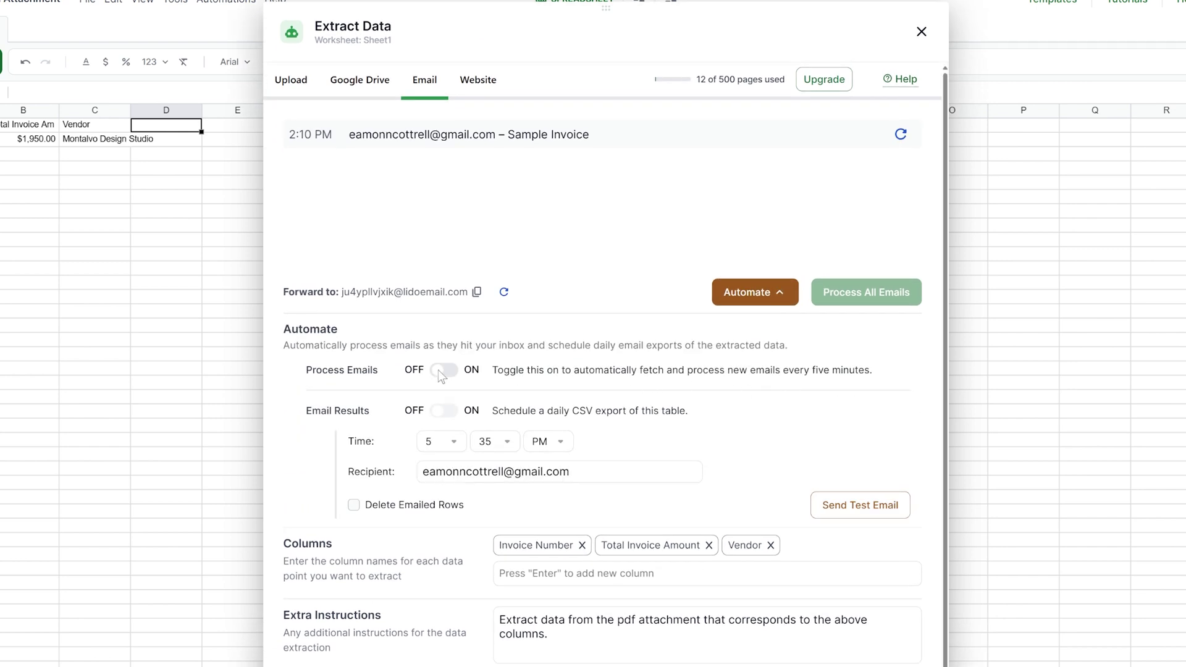
Enable Process Emails every five minutes and a daily 5:40 PM CSV export via Email Results
{"action": "left_click", "coordinate": [441, 371]}
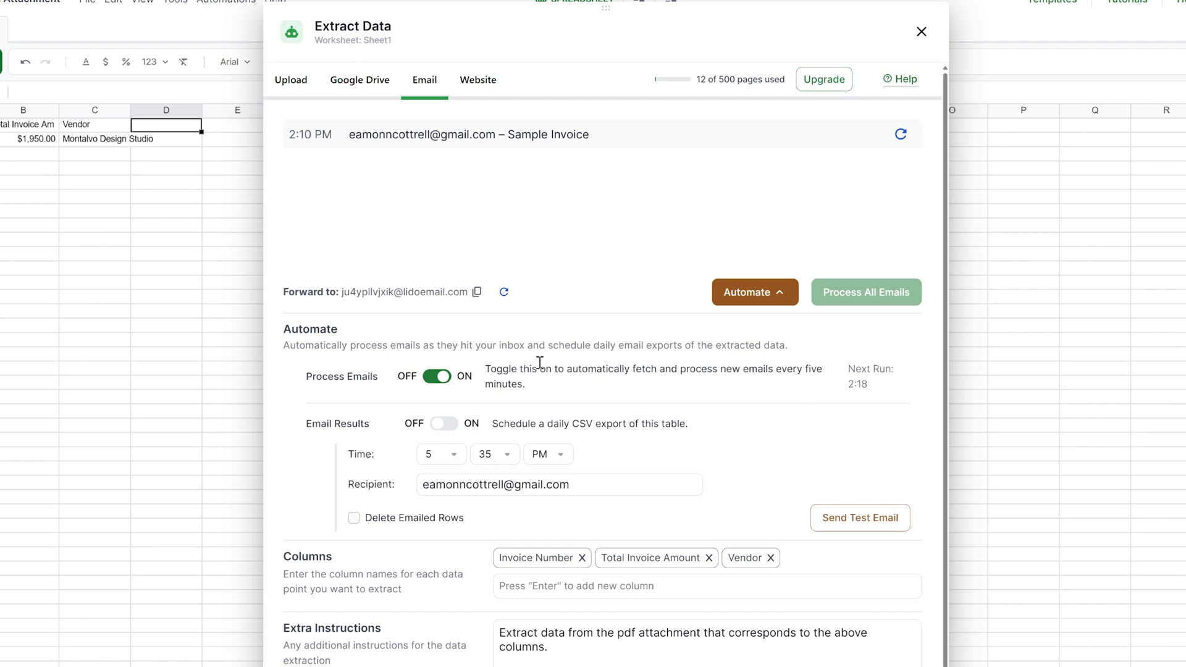
{"action": "left_click", "coordinate": [442, 425]}
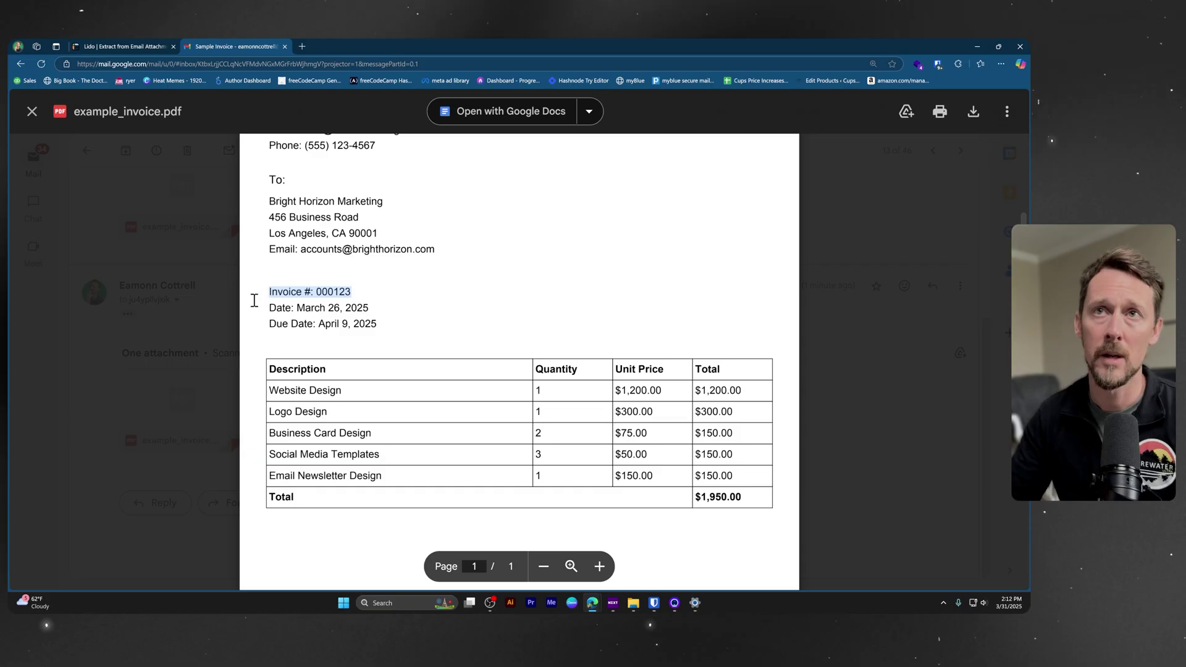
{"action": "left_click", "coordinate": [98, 42]}
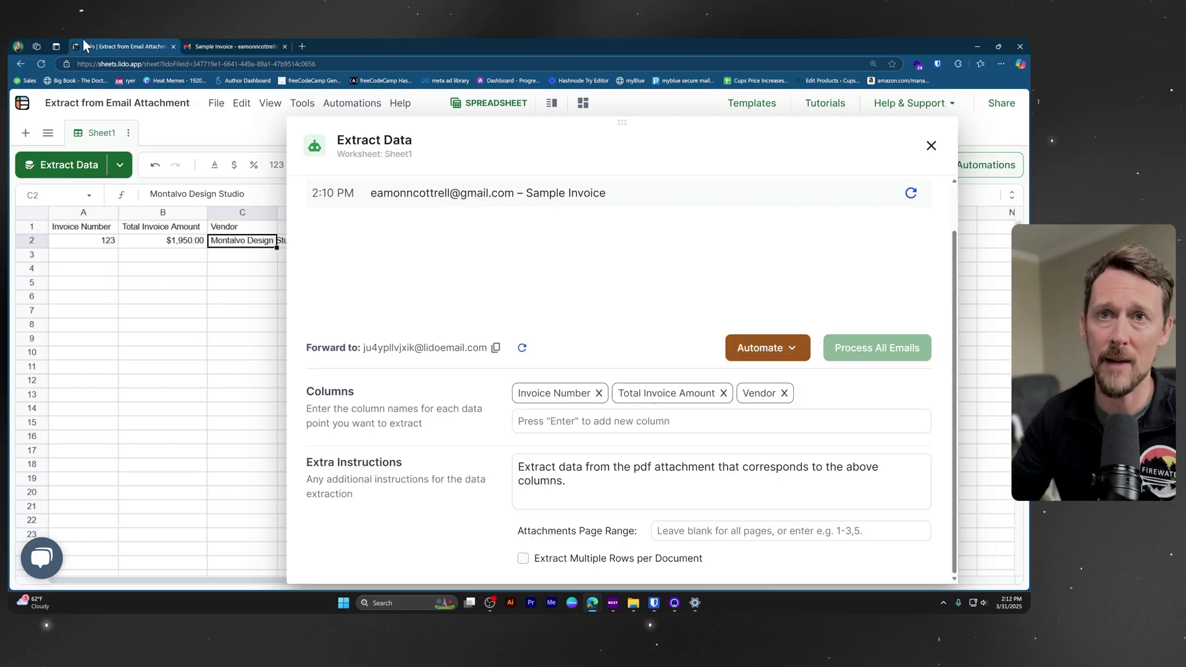
Close the Extract Data panel and export values to 'Extract from Email Attachment.xlsx', then open it
{"action": "left_click", "coordinate": [931, 145]}
{"action": "left_click", "coordinate": [200, 288]}
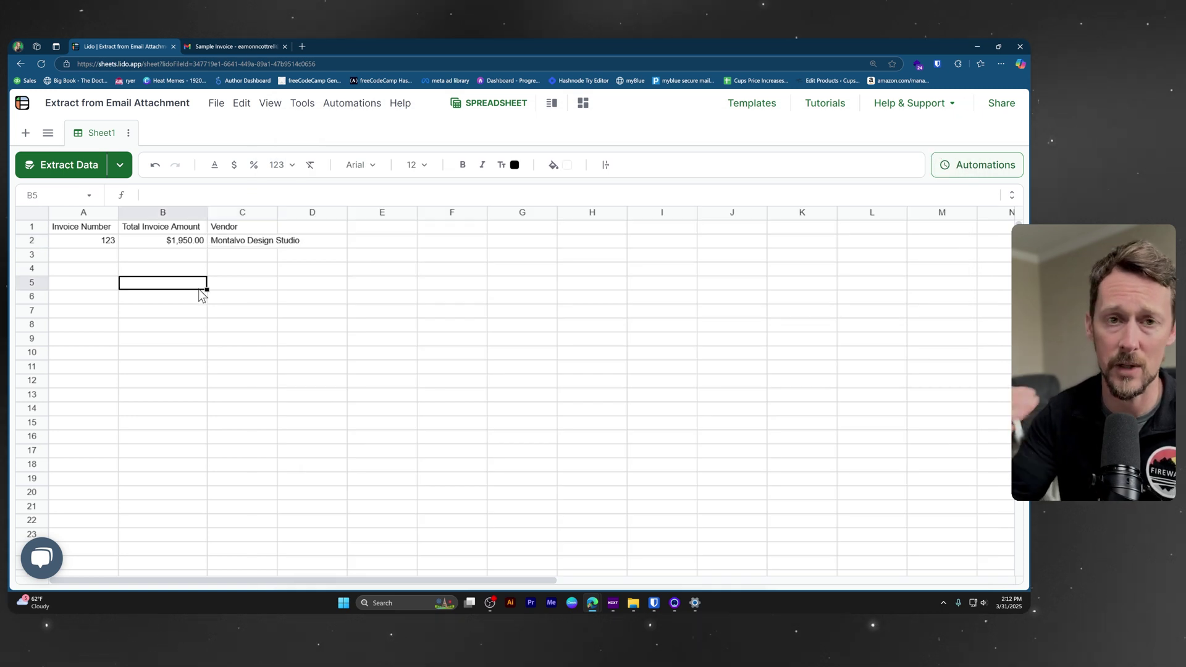
{"action": "type", "text": "="}
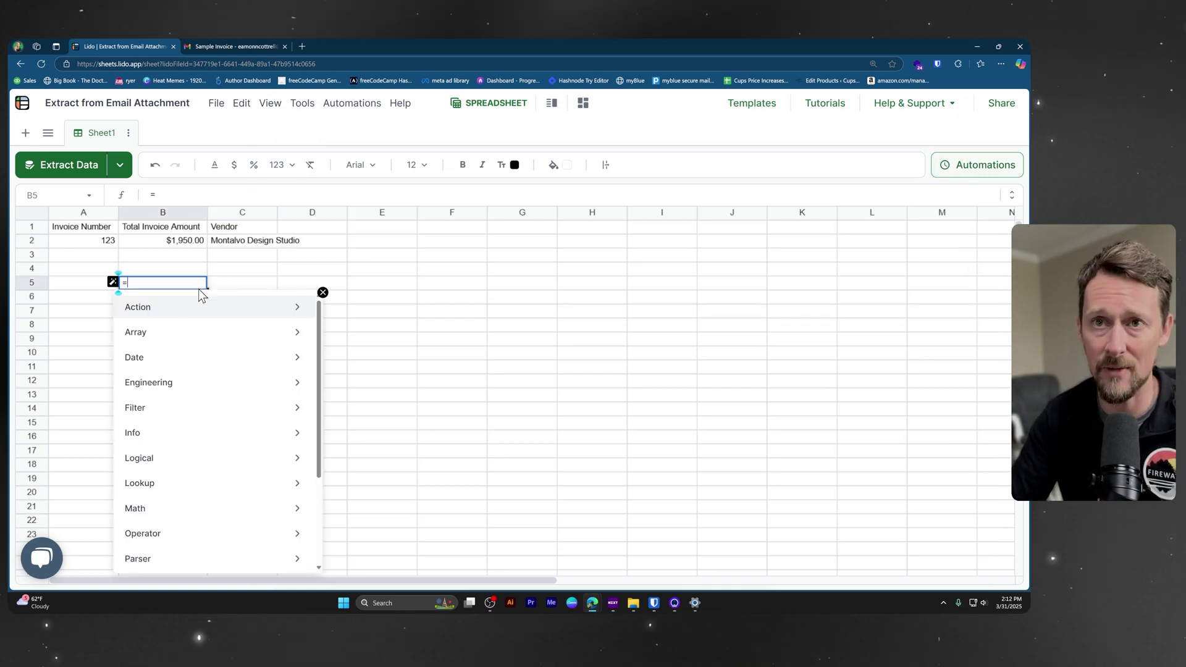
{"action": "key", "text": "Escape"}
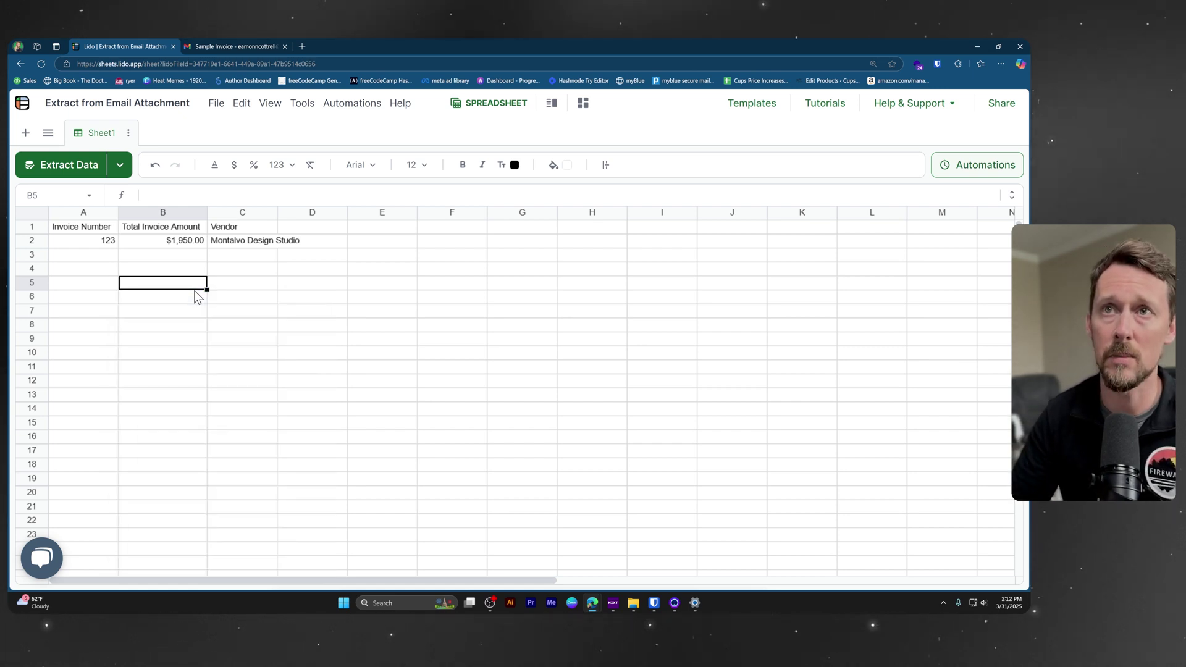
{"action": "left_click", "coordinate": [120, 165]}
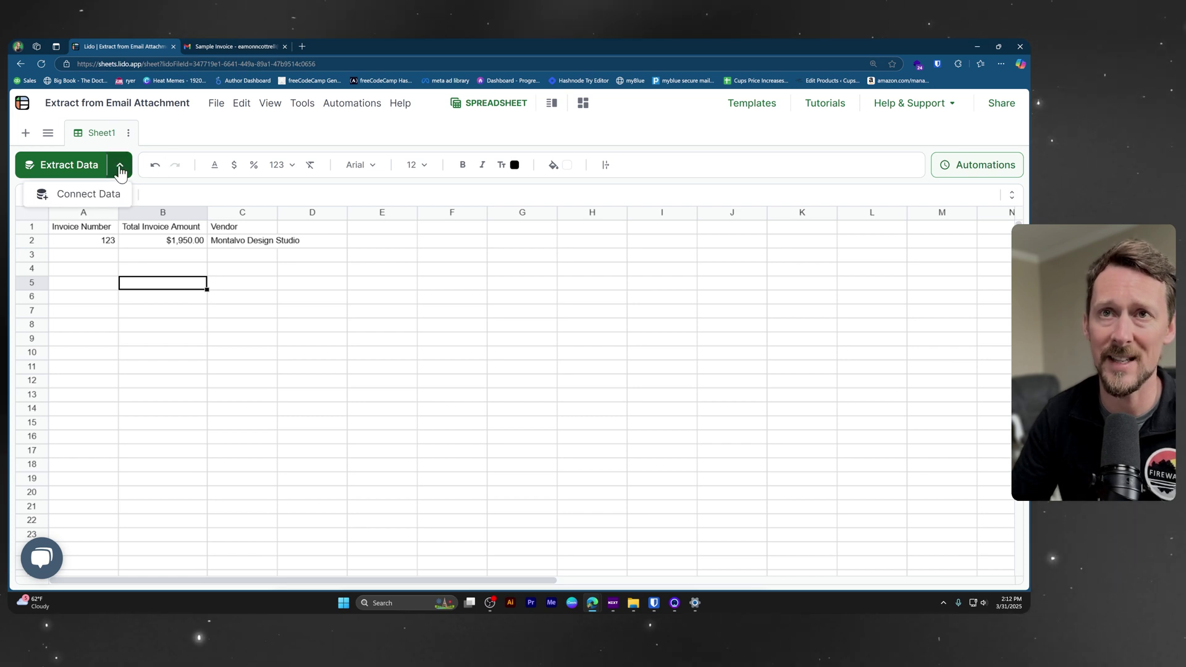
{"action": "left_click", "coordinate": [217, 106]}
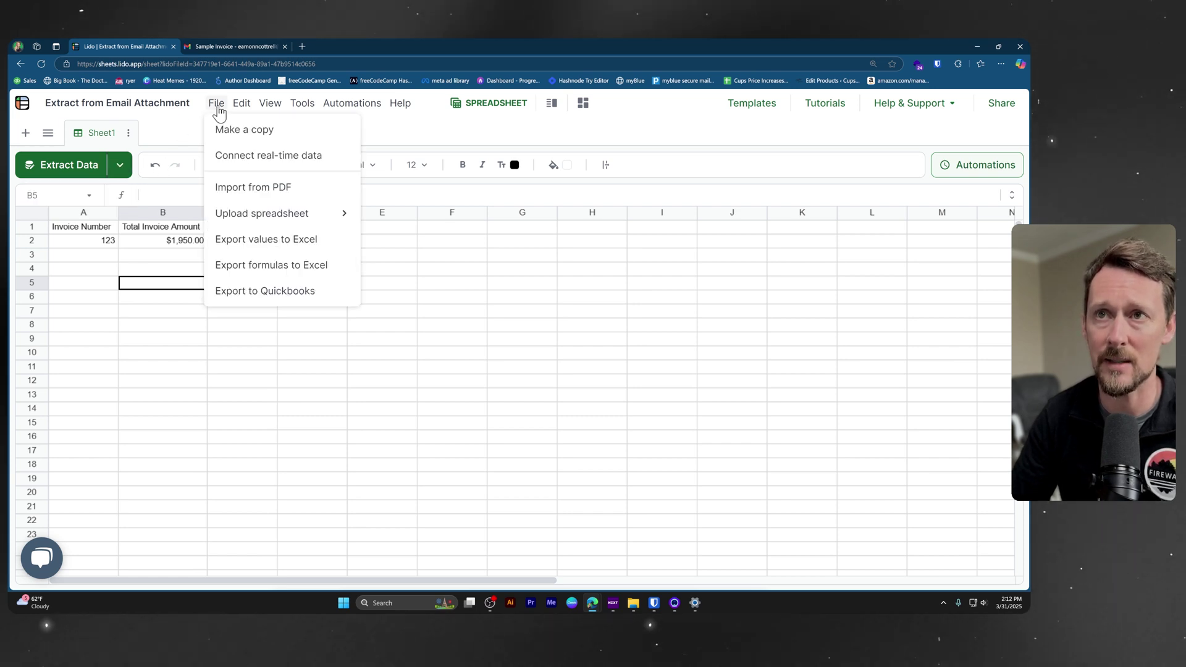
{"action": "left_click", "coordinate": [300, 241]}
{"action": "left_click", "coordinate": [852, 109]}
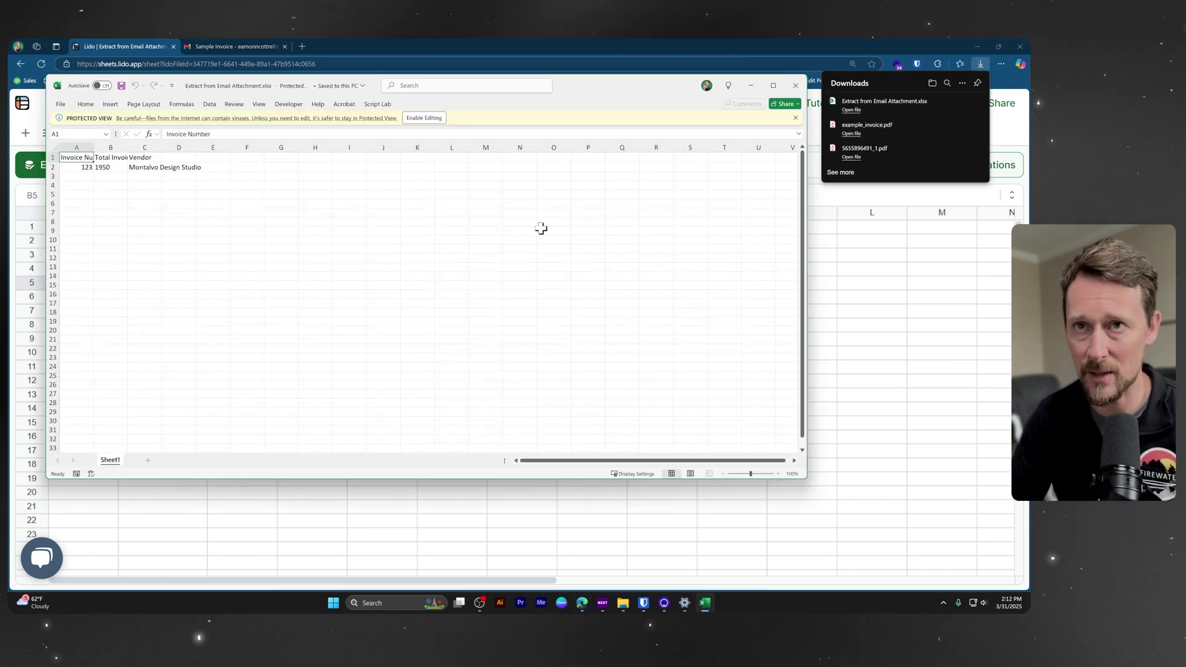
Enable editing and AutoFit columns A–C so the Invoice Number, Total Invoice Amount and Vendor headers show
{"action": "left_click", "coordinate": [423, 117]}
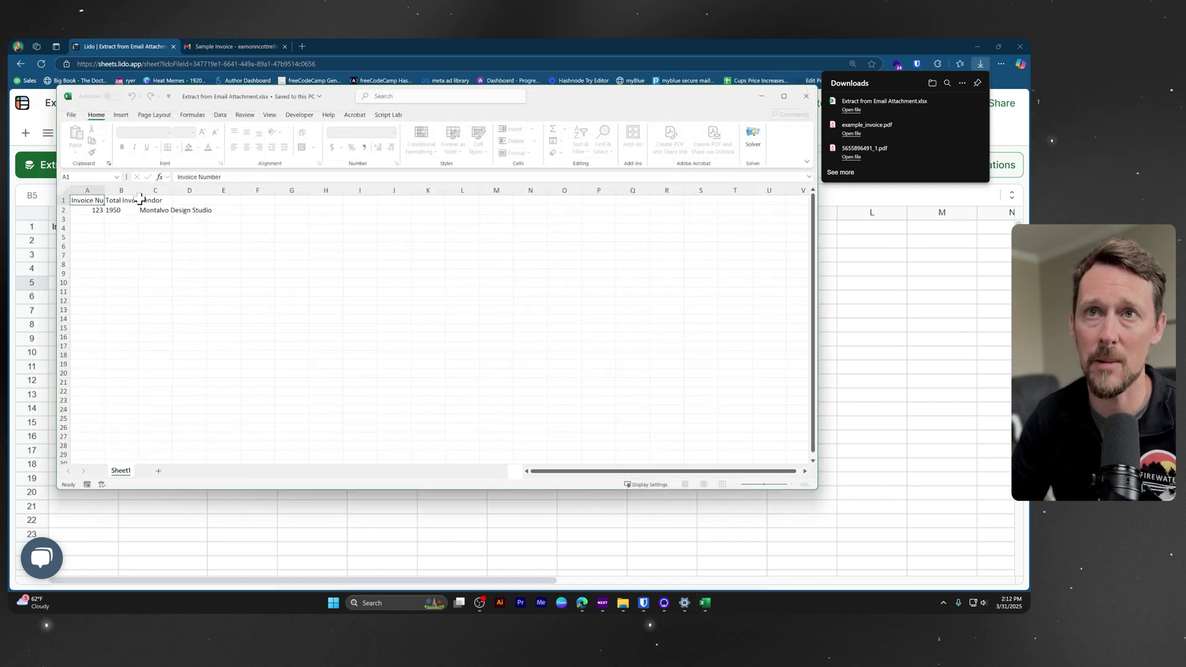
{"action": "scroll", "coordinate": [131, 220], "scroll_direction": "up", "scroll_amount": 3}
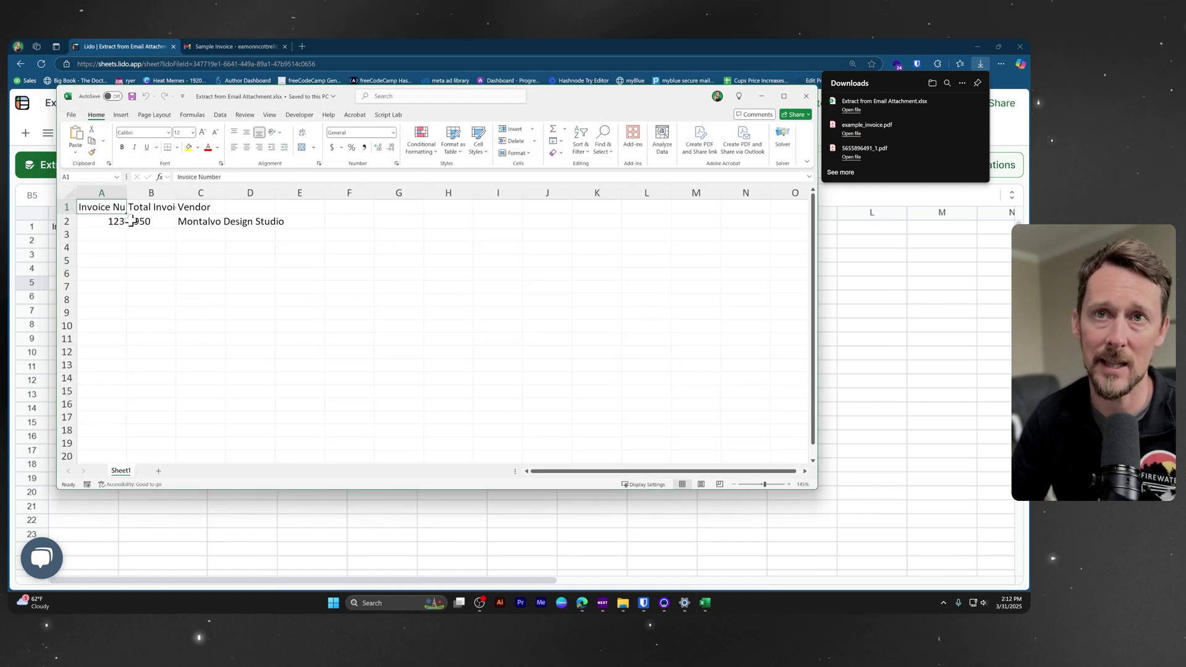
{"action": "left_click", "coordinate": [102, 192]}
{"action": "left_click", "coordinate": [201, 192], "text": "shift"}
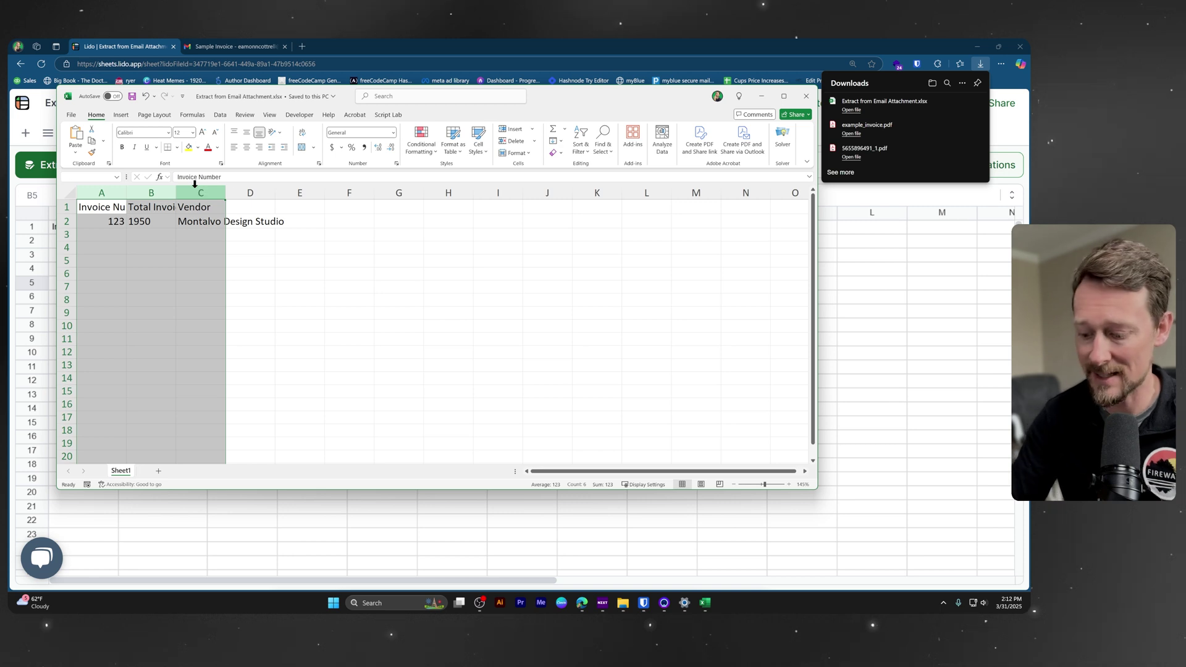
{"action": "key", "text": "alt+h"}
{"action": "key", "text": "o"}
{"action": "key", "text": "i"}
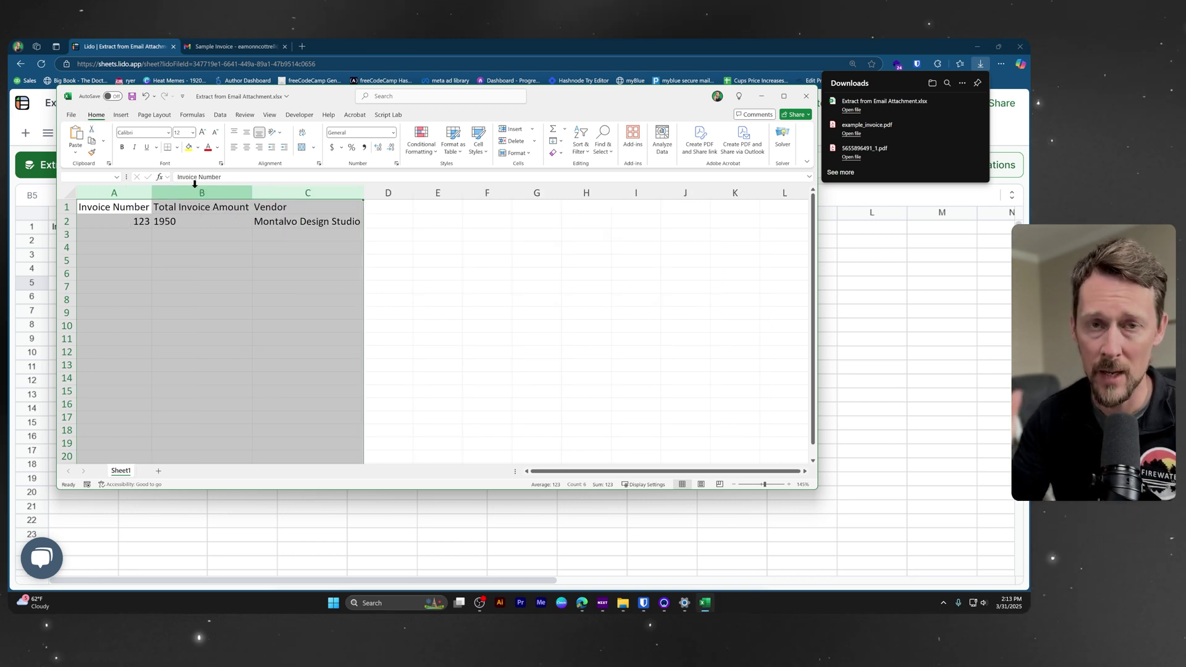